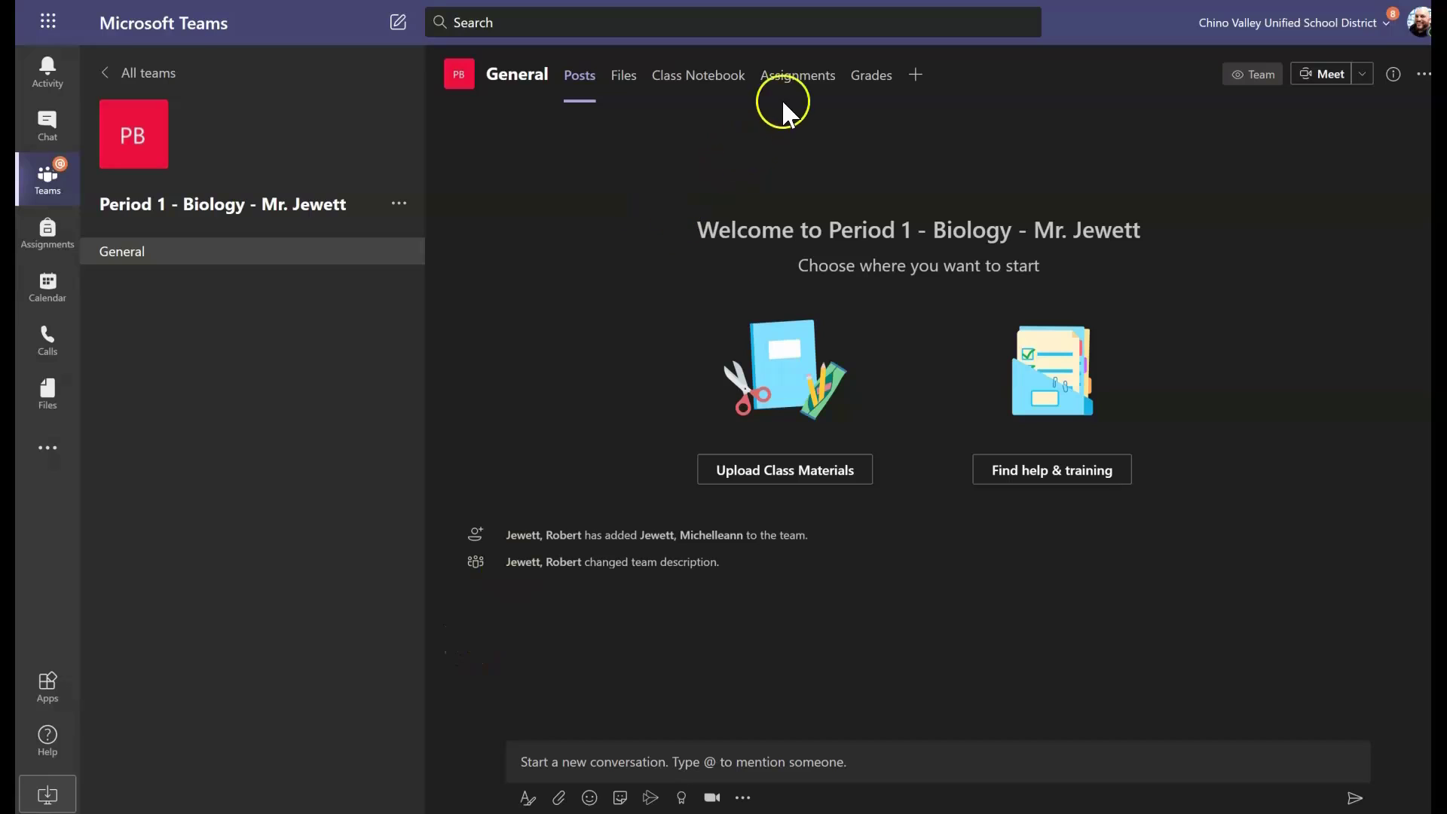
# Step: Create a new assignment in the Period 1 - Biology class and title it "OneNote Practice"
pyautogui.click(802, 80)
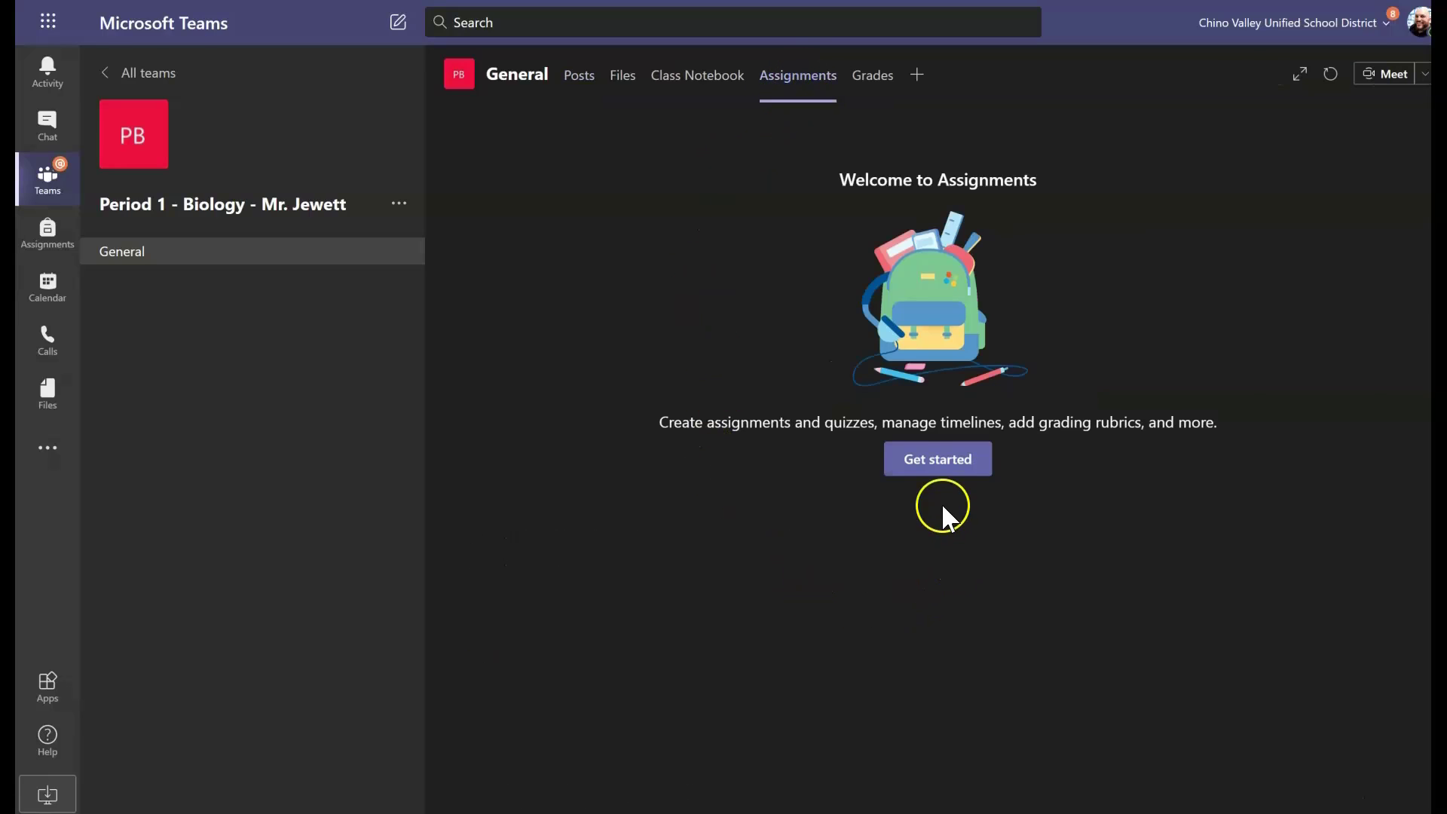
pyautogui.click(936, 467)
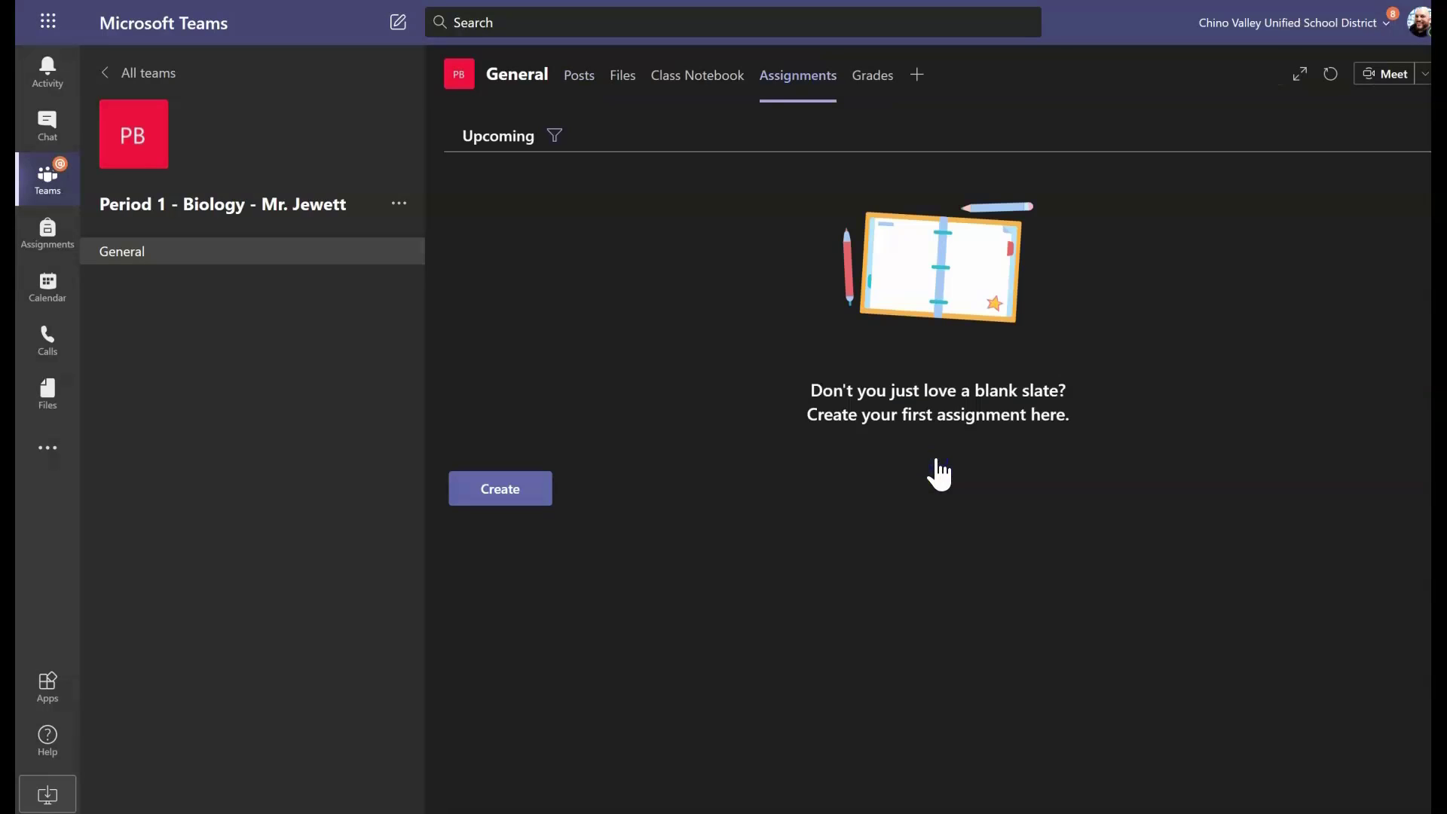
pyautogui.click(503, 489)
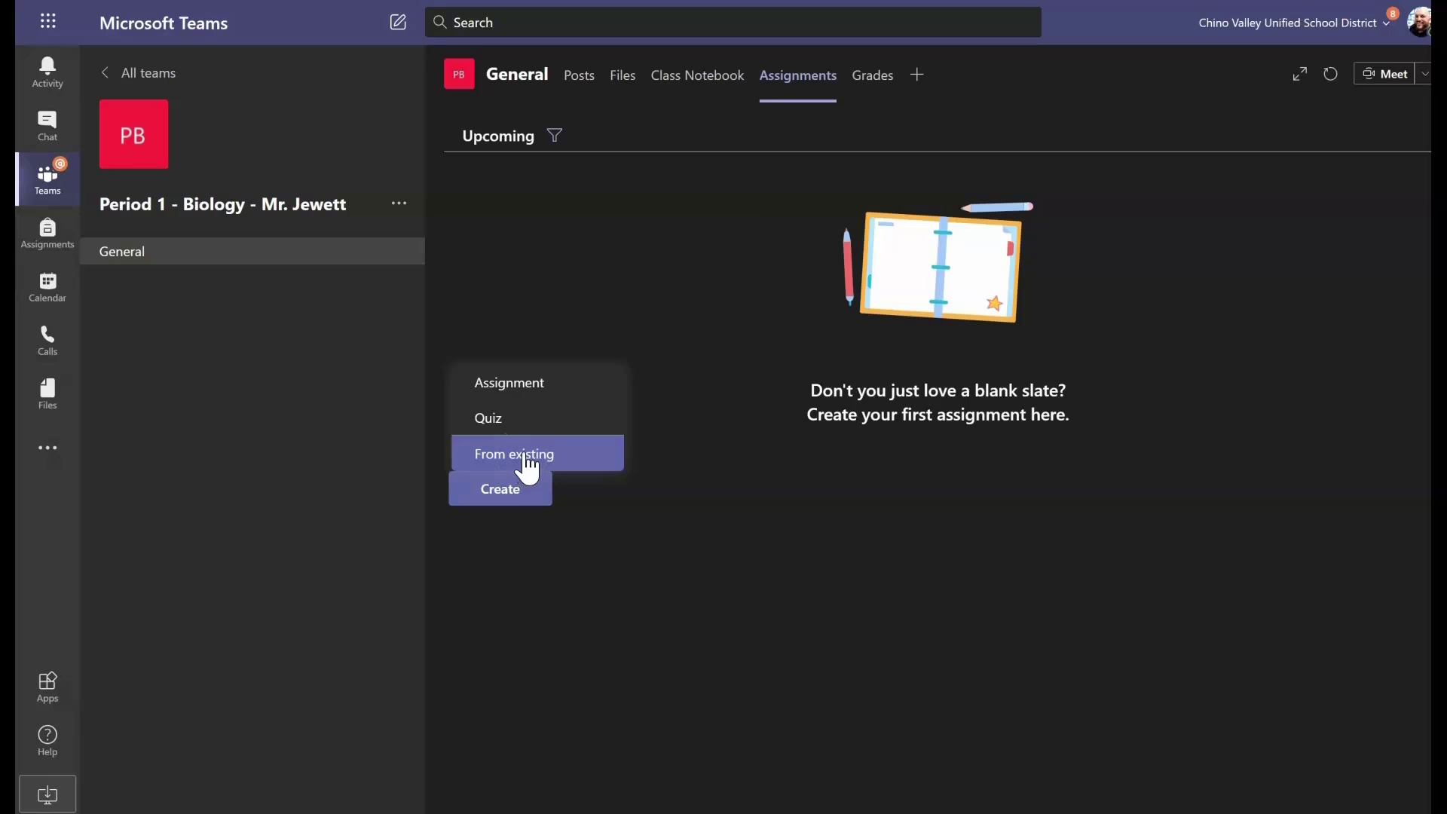
pyautogui.click(531, 385)
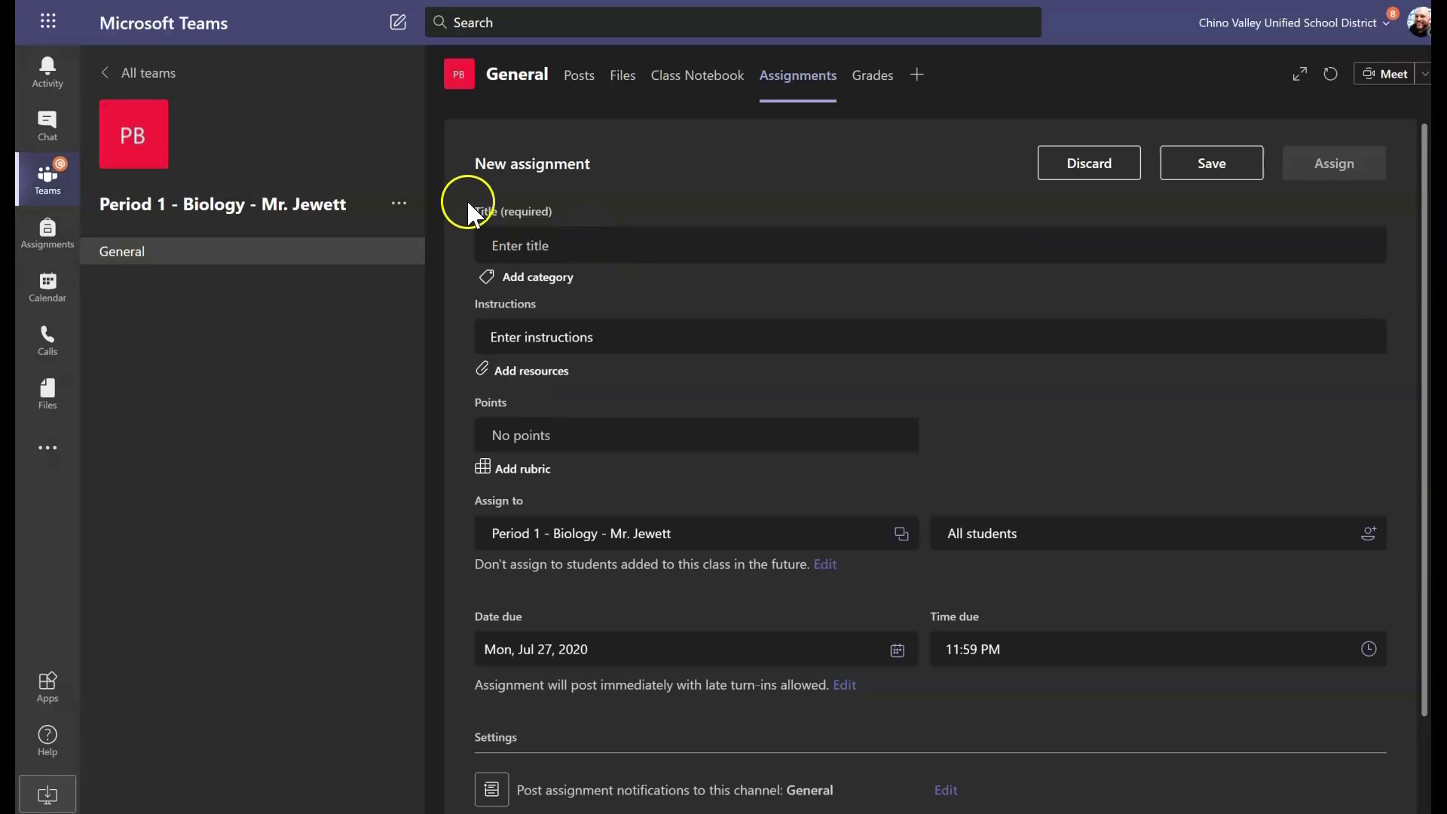
pyautogui.click(517, 245)
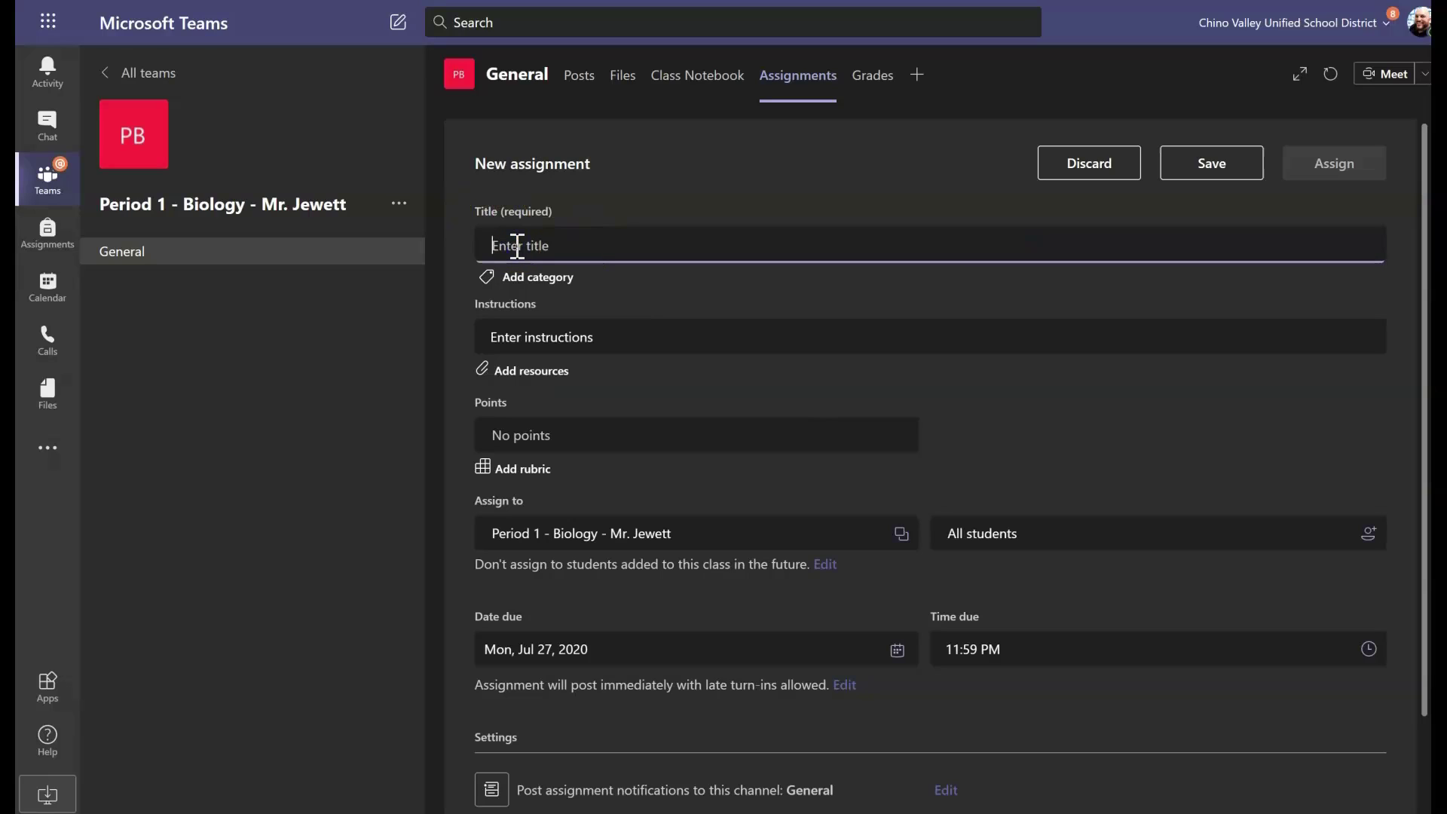
pyautogui.write('OneNote Practice')
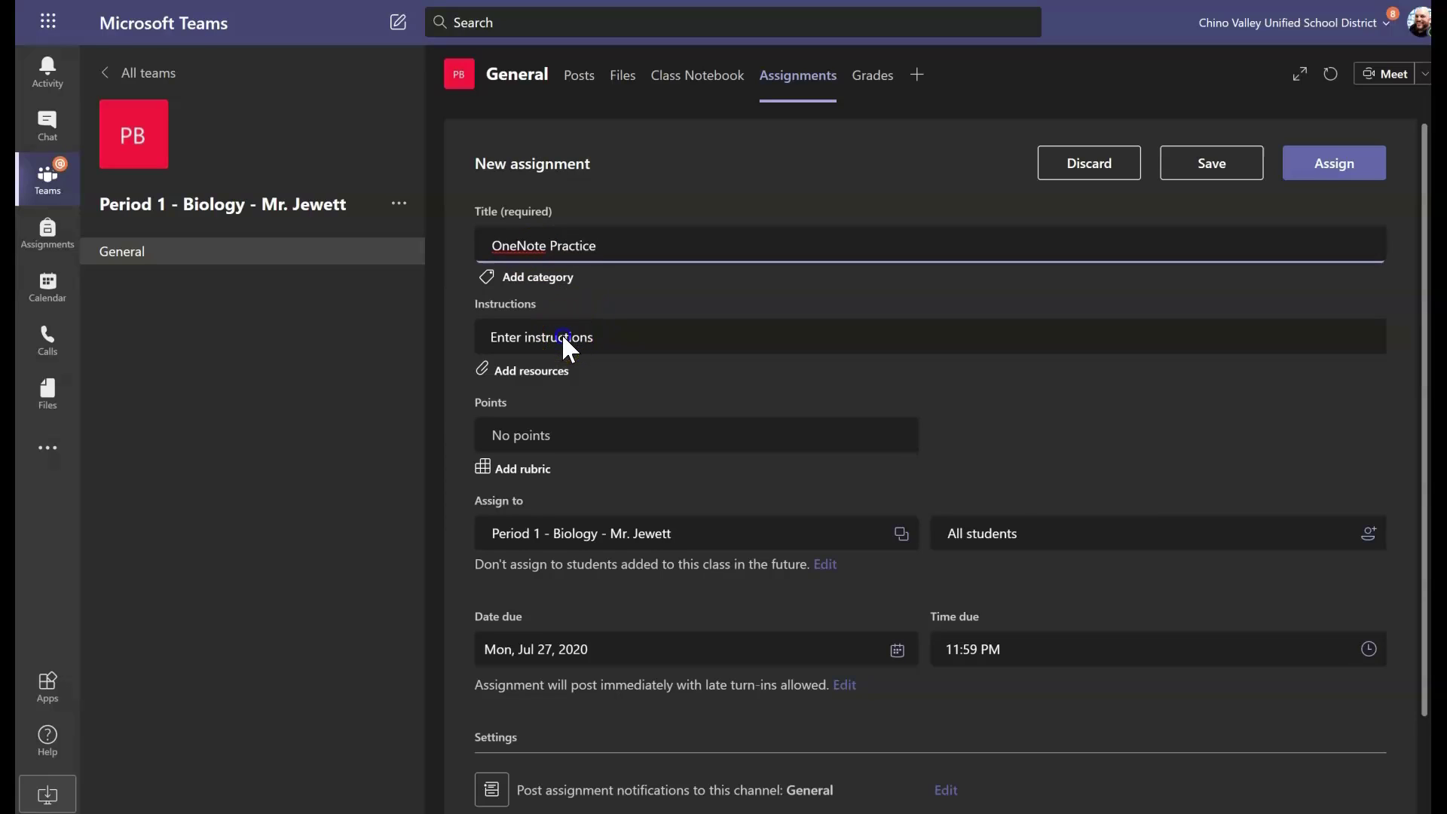
pyautogui.click(563, 337)
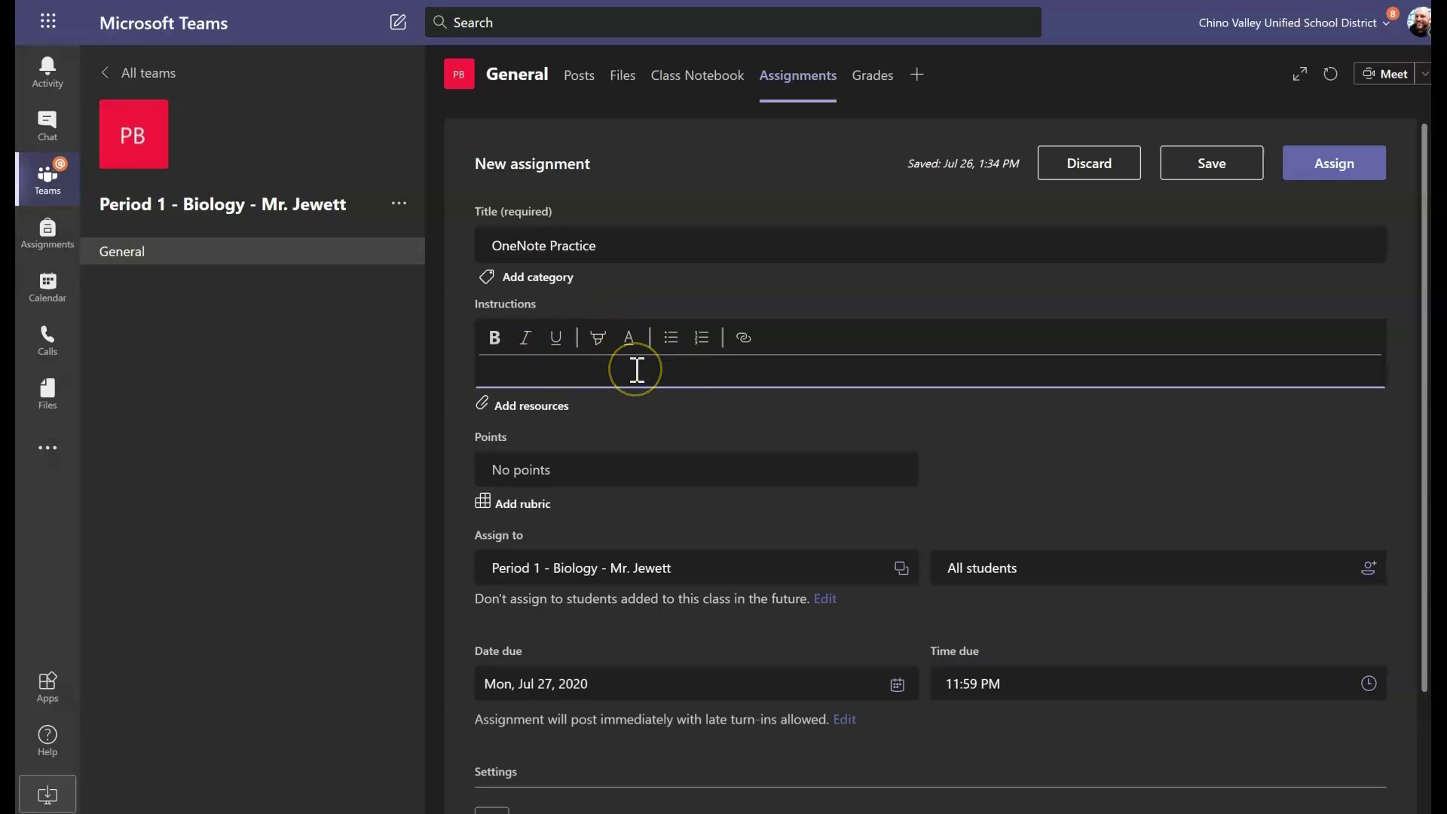
# Step: Attach the Practice page from Unit 1 of the Class Notebook's _Teacher Only section, copying it to the students' Homework section
pyautogui.click(536, 411)
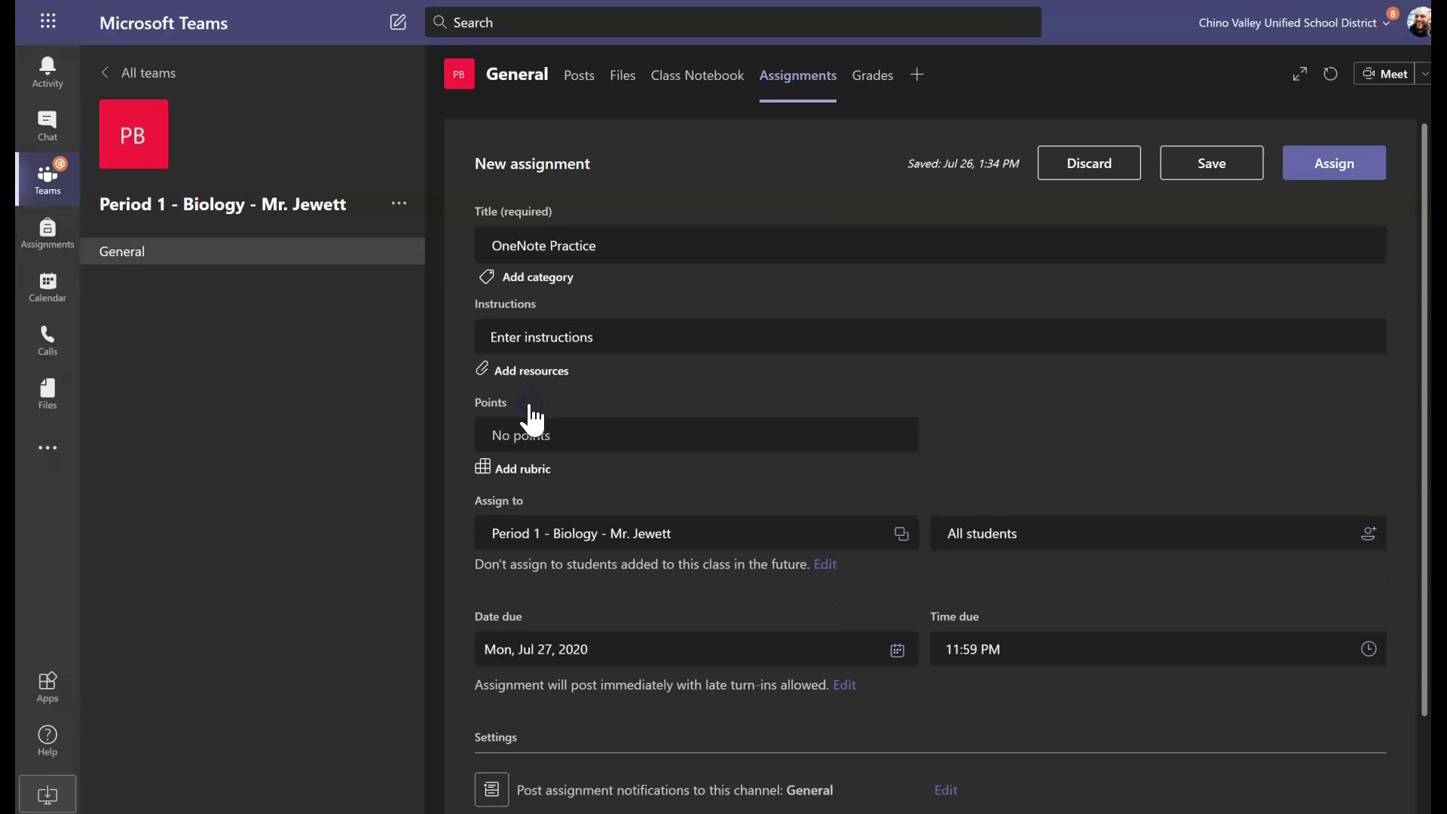
pyautogui.click(529, 370)
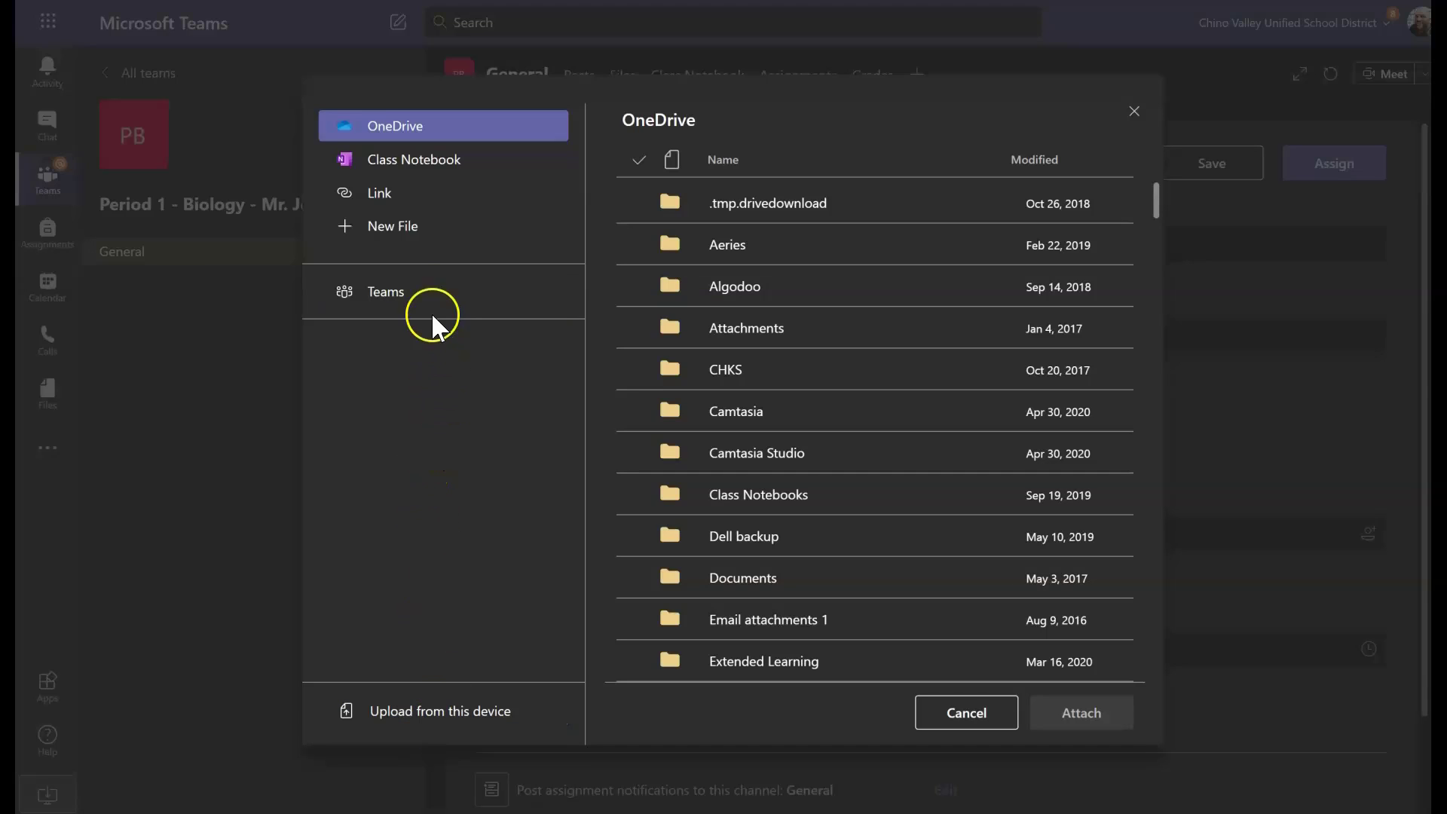
pyautogui.click(406, 160)
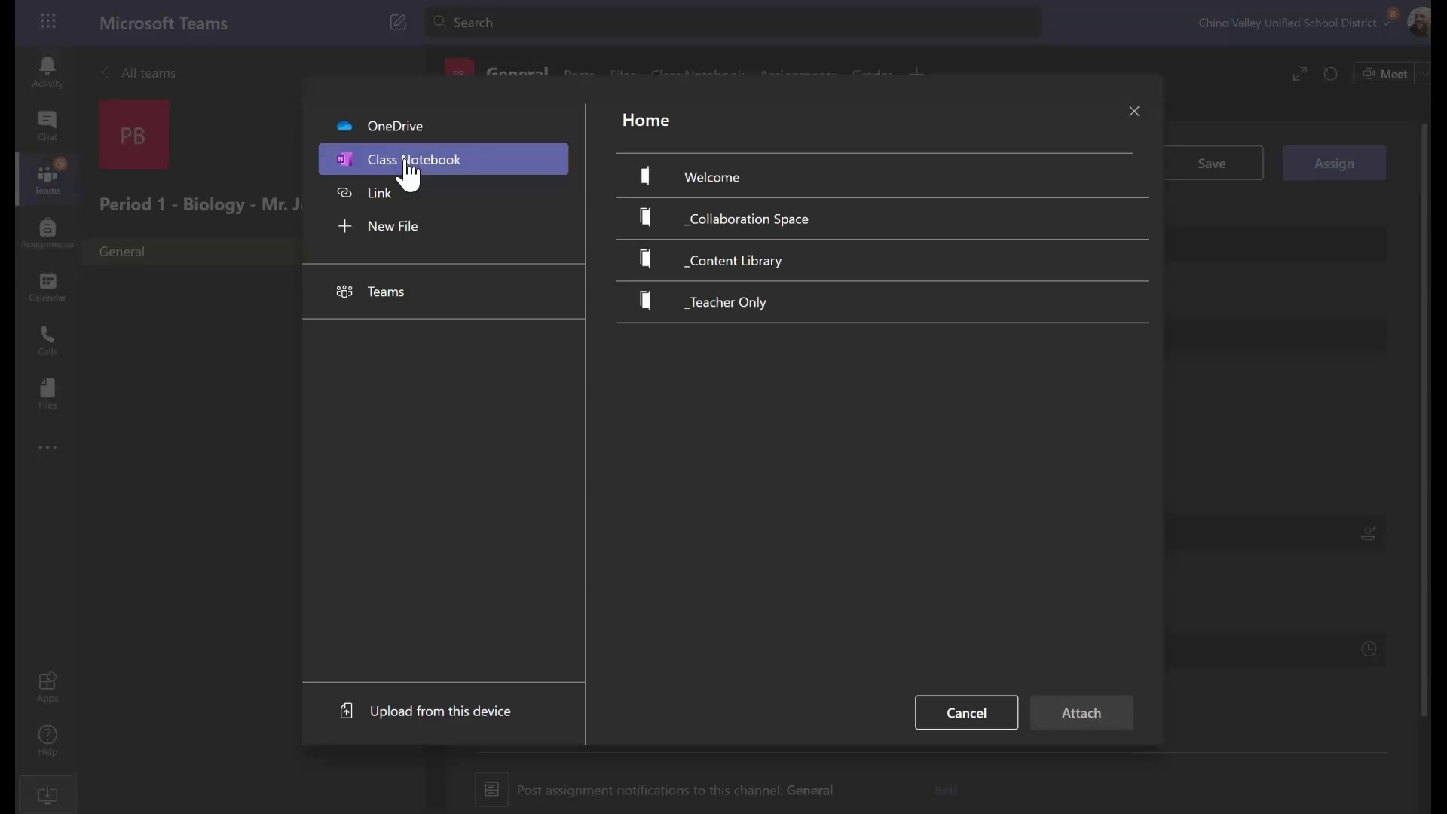
pyautogui.click(728, 315)
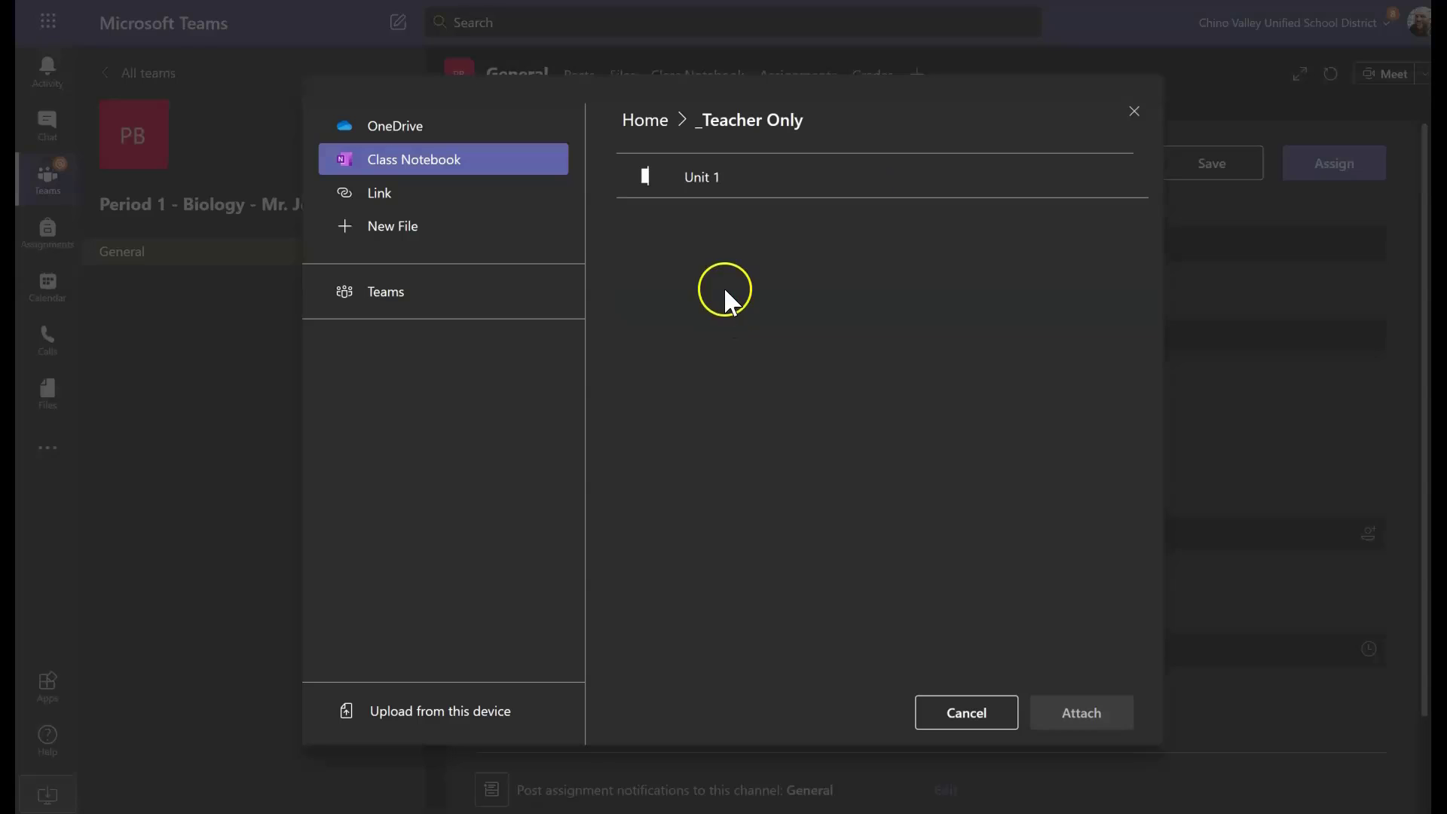
pyautogui.click(703, 176)
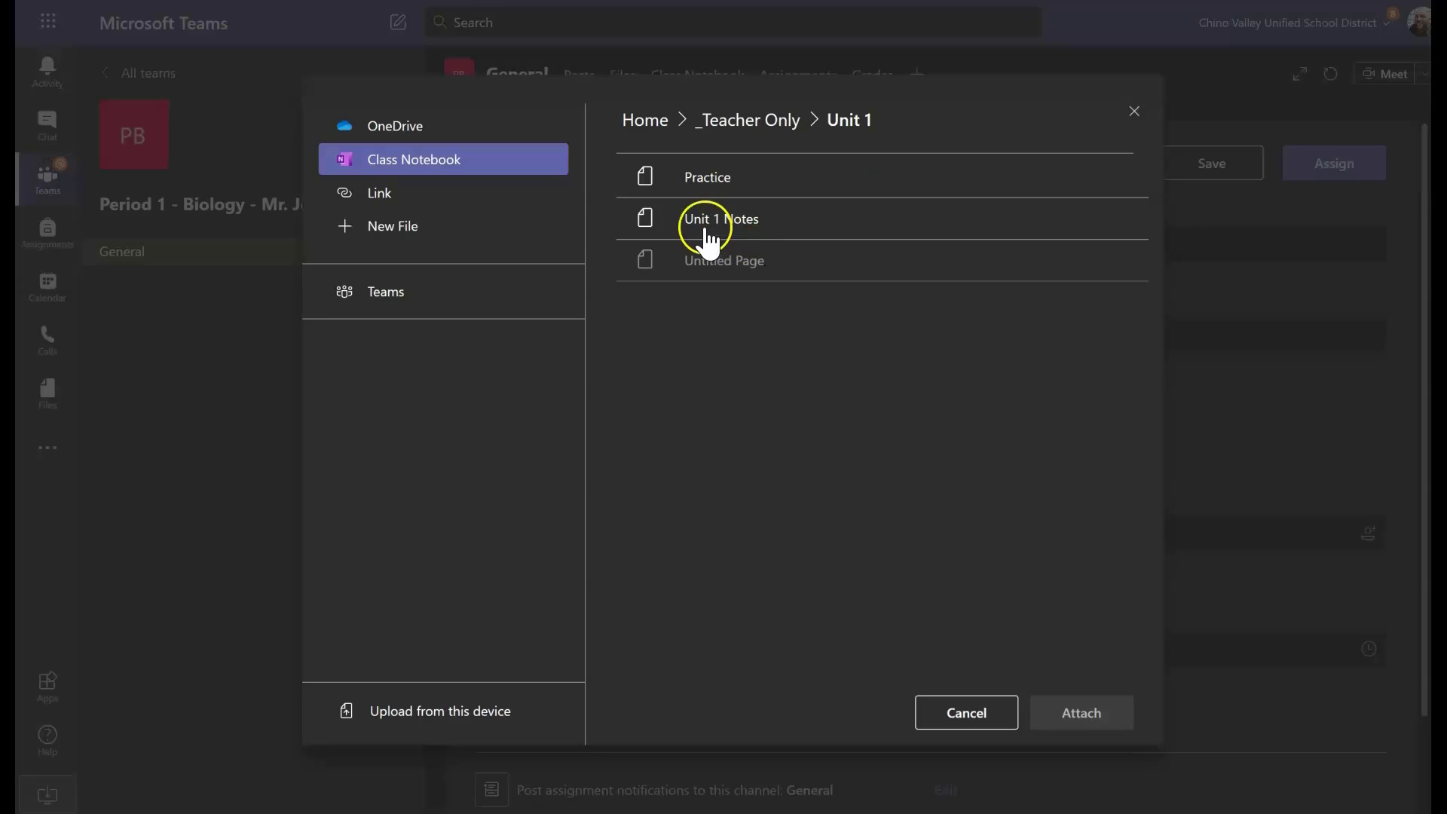
pyautogui.click(701, 179)
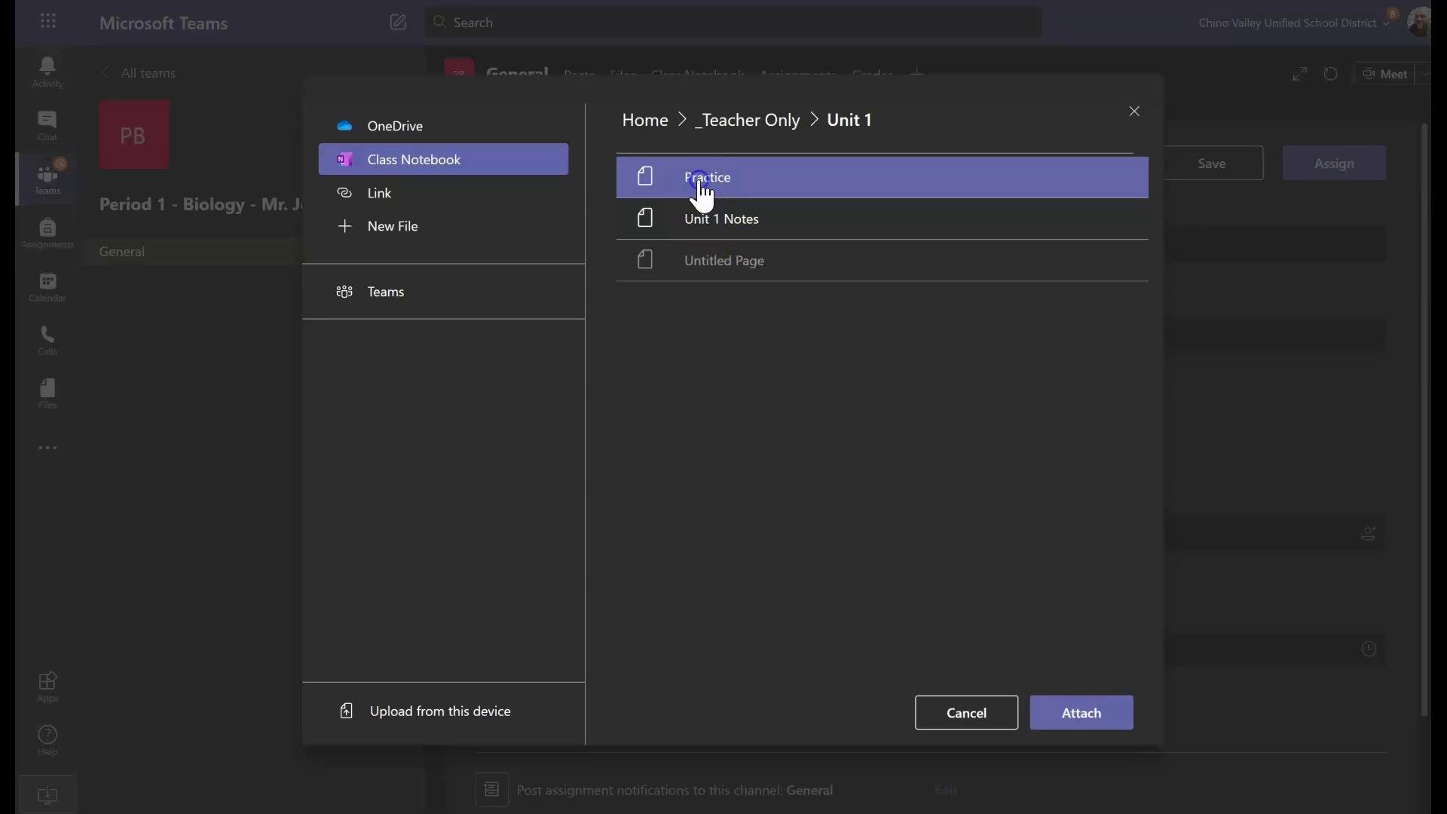
pyautogui.click(1085, 716)
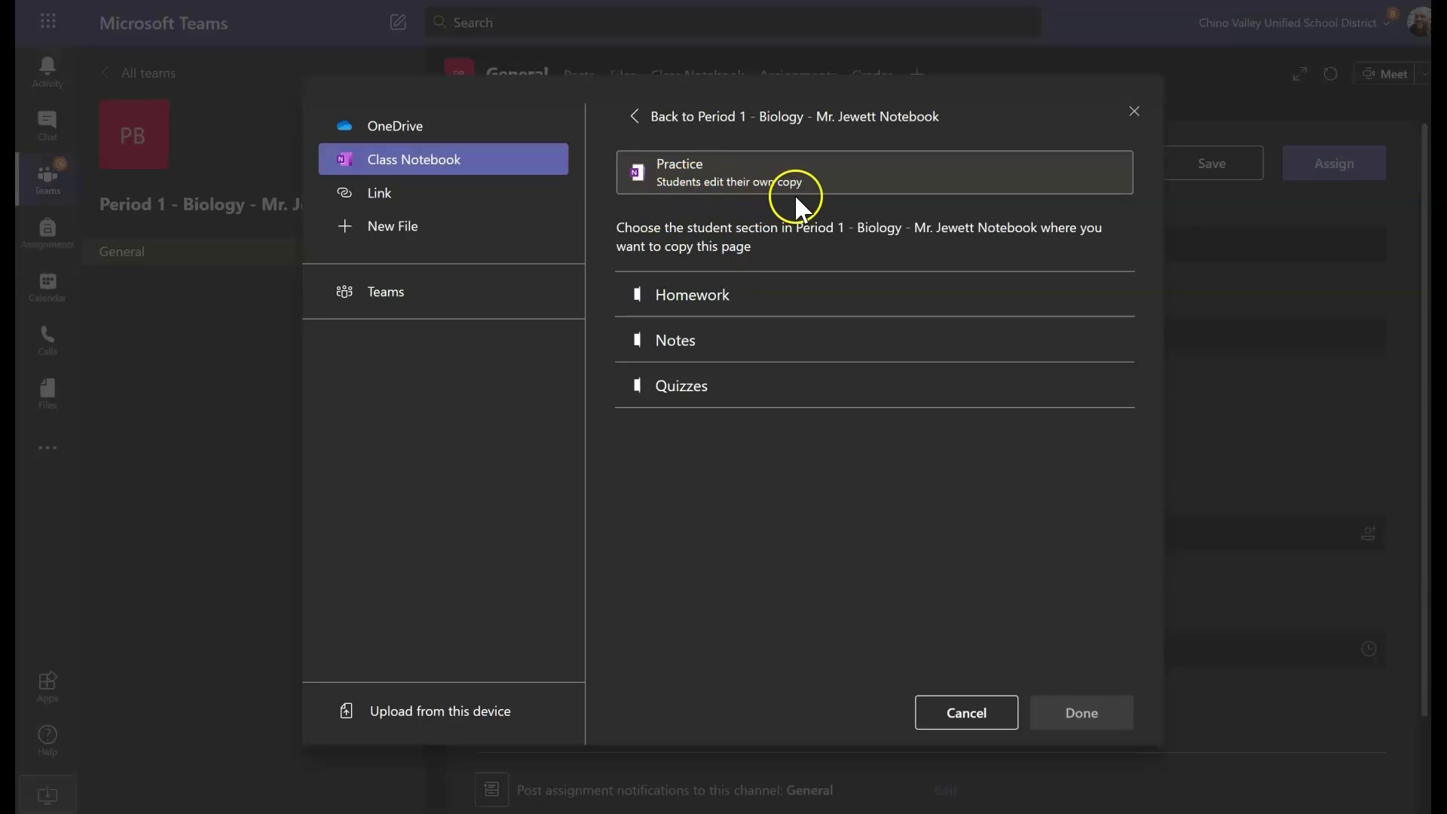
pyautogui.click(692, 301)
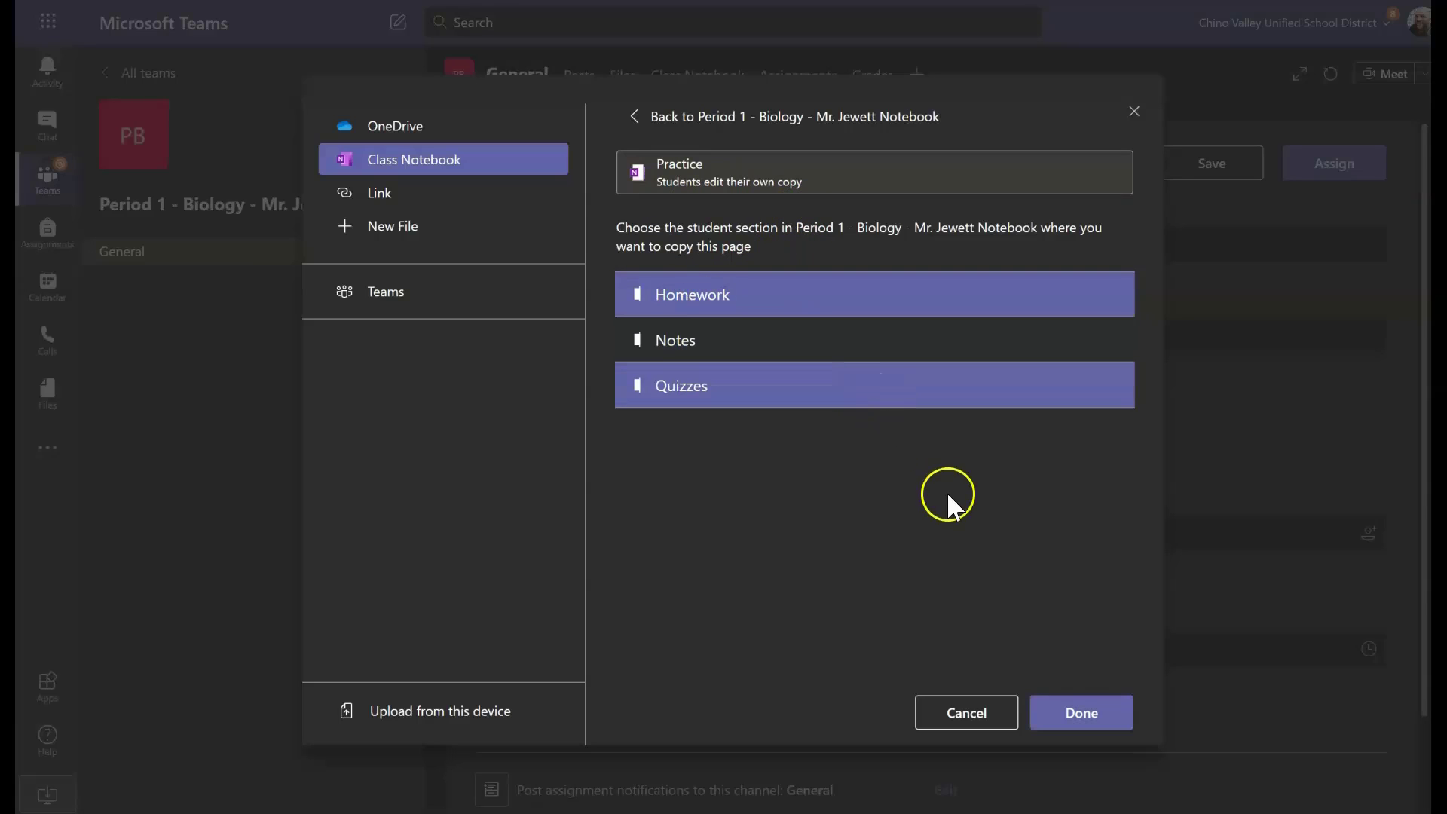
pyautogui.click(1079, 713)
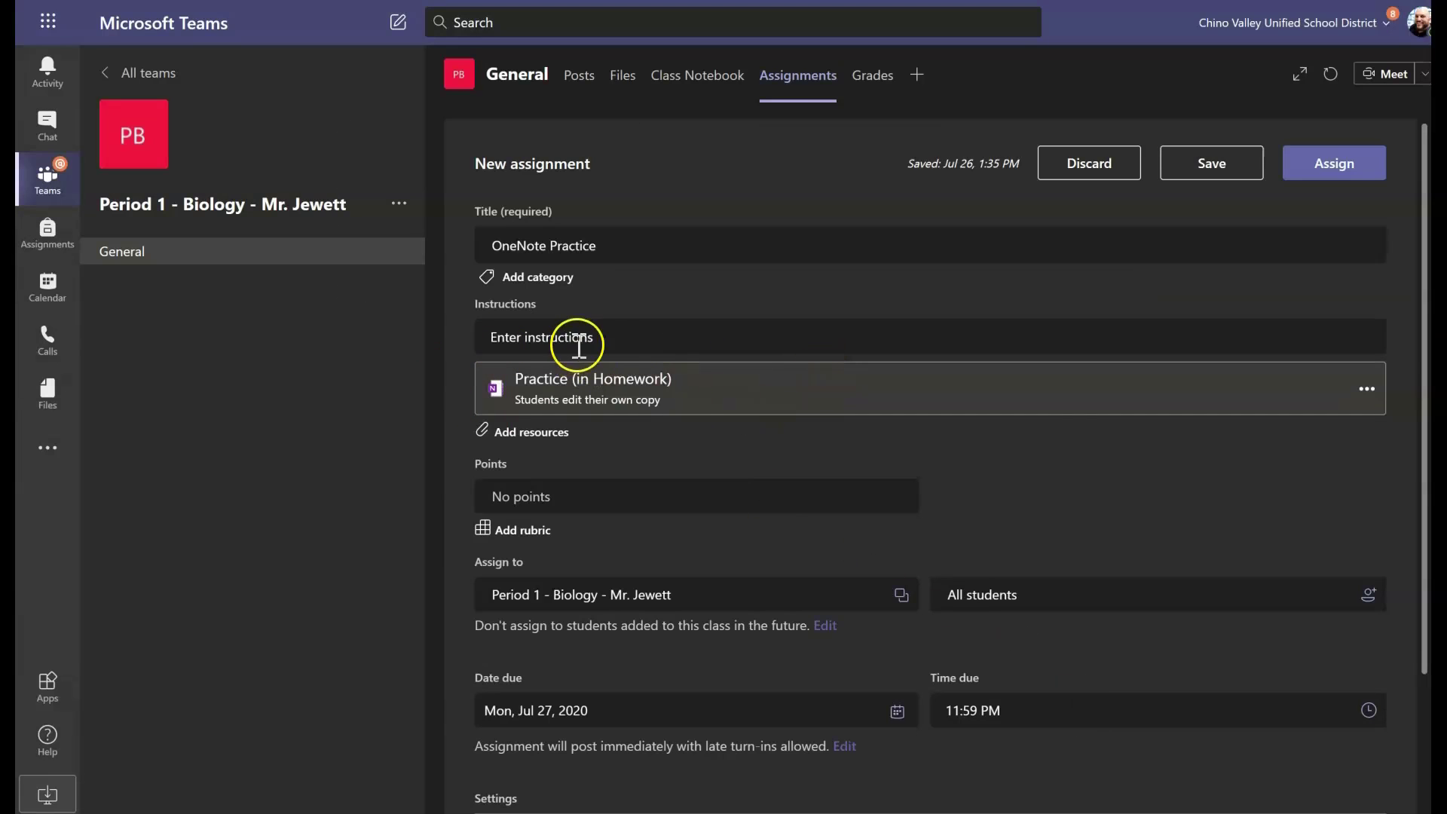
# Step: Set the assignment's points to 10
pyautogui.click(538, 495)
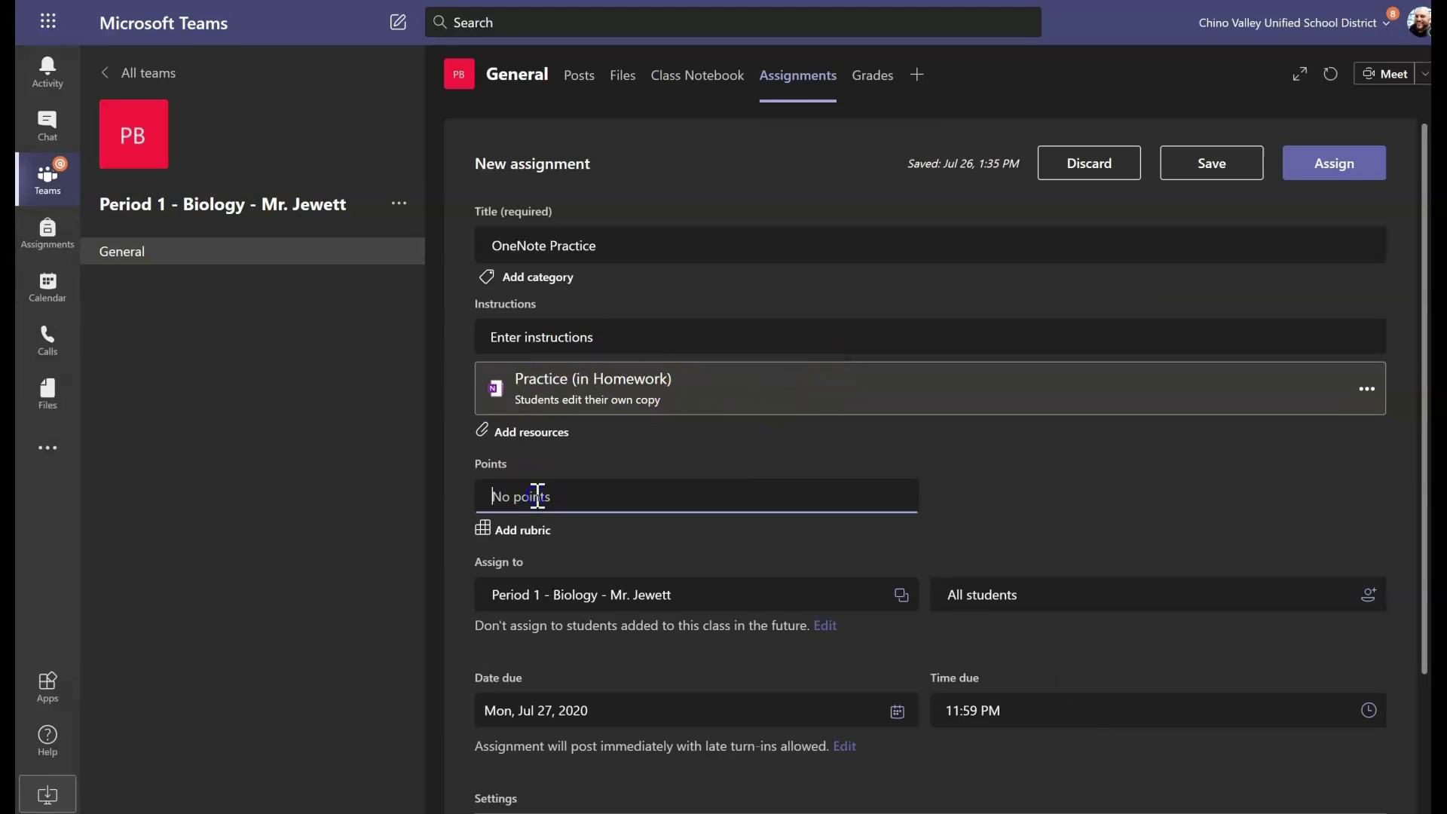
pyautogui.write('10')
# Step: Review the post, due and close date options in the assignment timeline without changing them
pyautogui.scroll(-3, 967, 615)
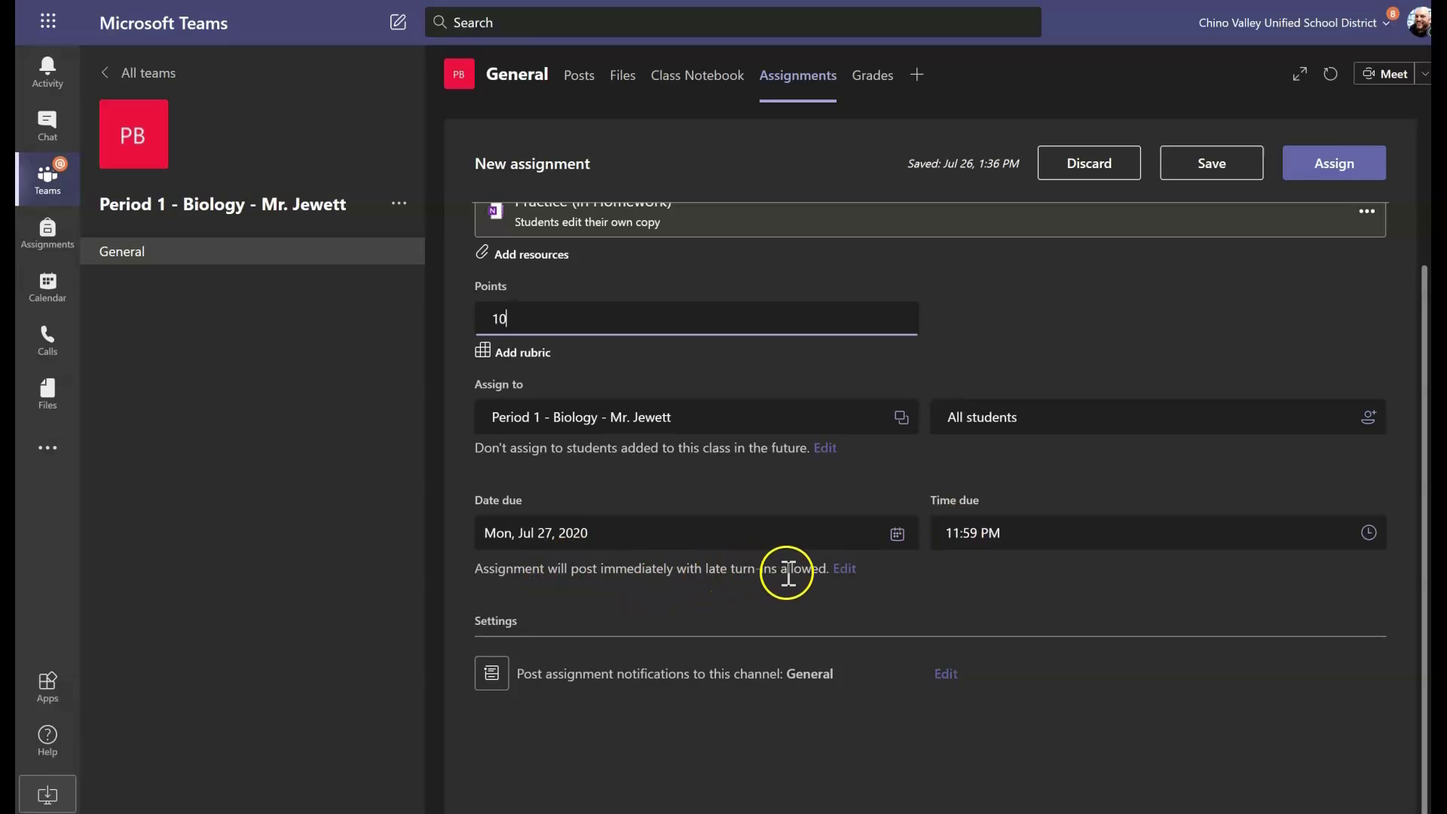
pyautogui.click(840, 569)
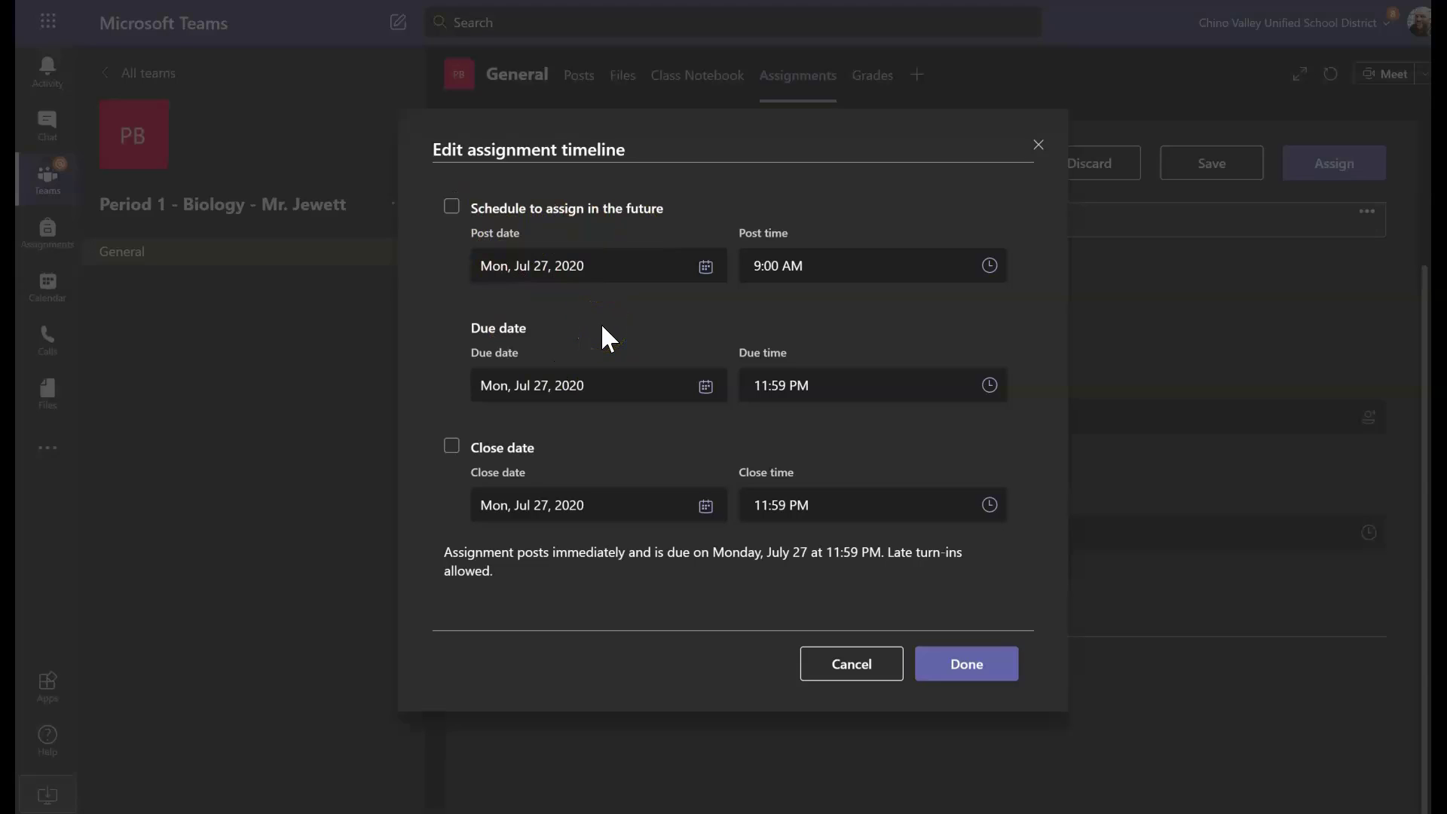
pyautogui.click(490, 266)
pyautogui.click(458, 208)
pyautogui.click(450, 459)
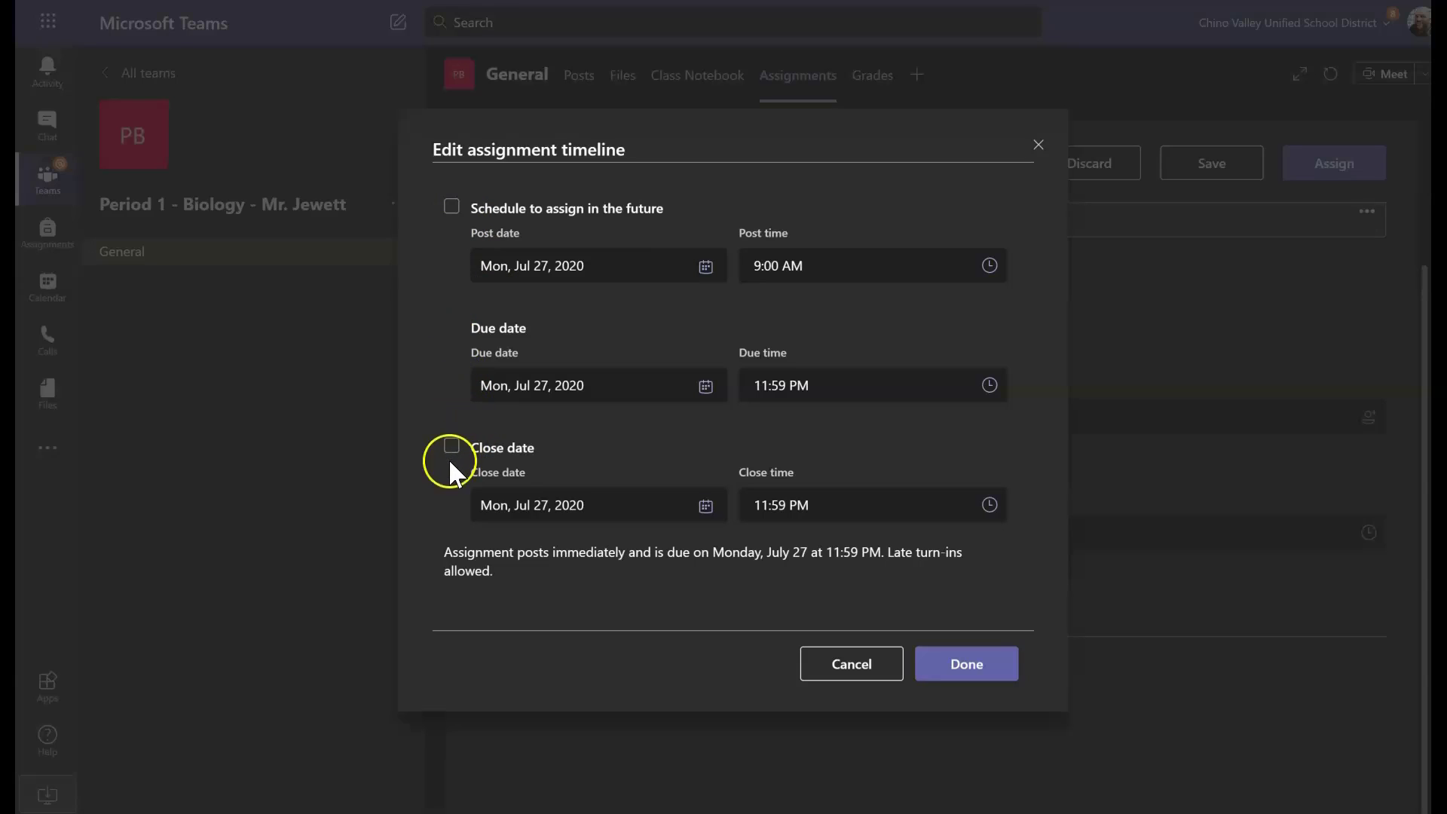
pyautogui.click(662, 503)
pyautogui.click(892, 655)
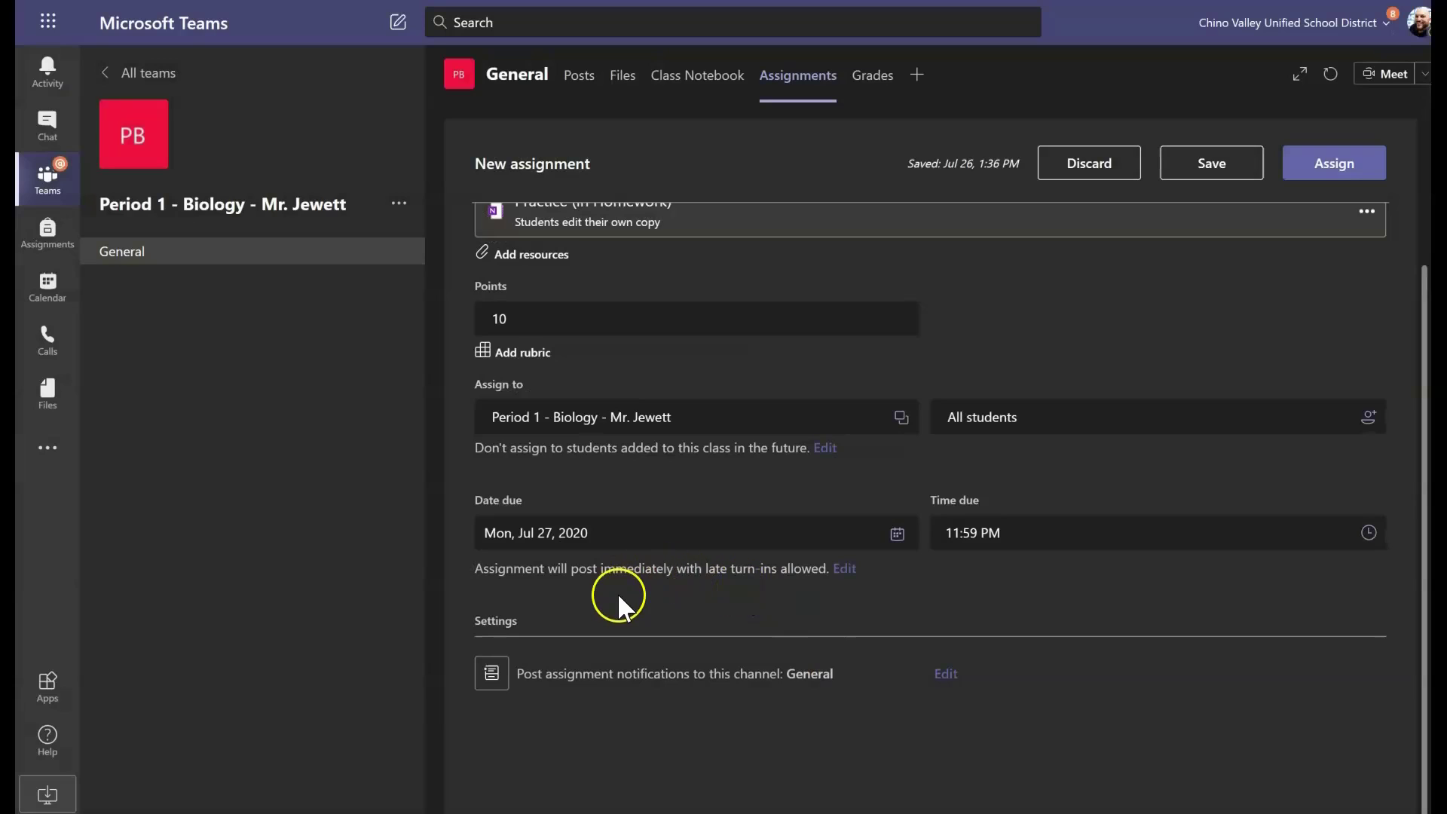
# Step: Check over the assignment form and assign OneNote Practice to the class
pyautogui.scroll(3, 618, 592)
pyautogui.scroll(-3, 957, 623)
pyautogui.click(1321, 165)
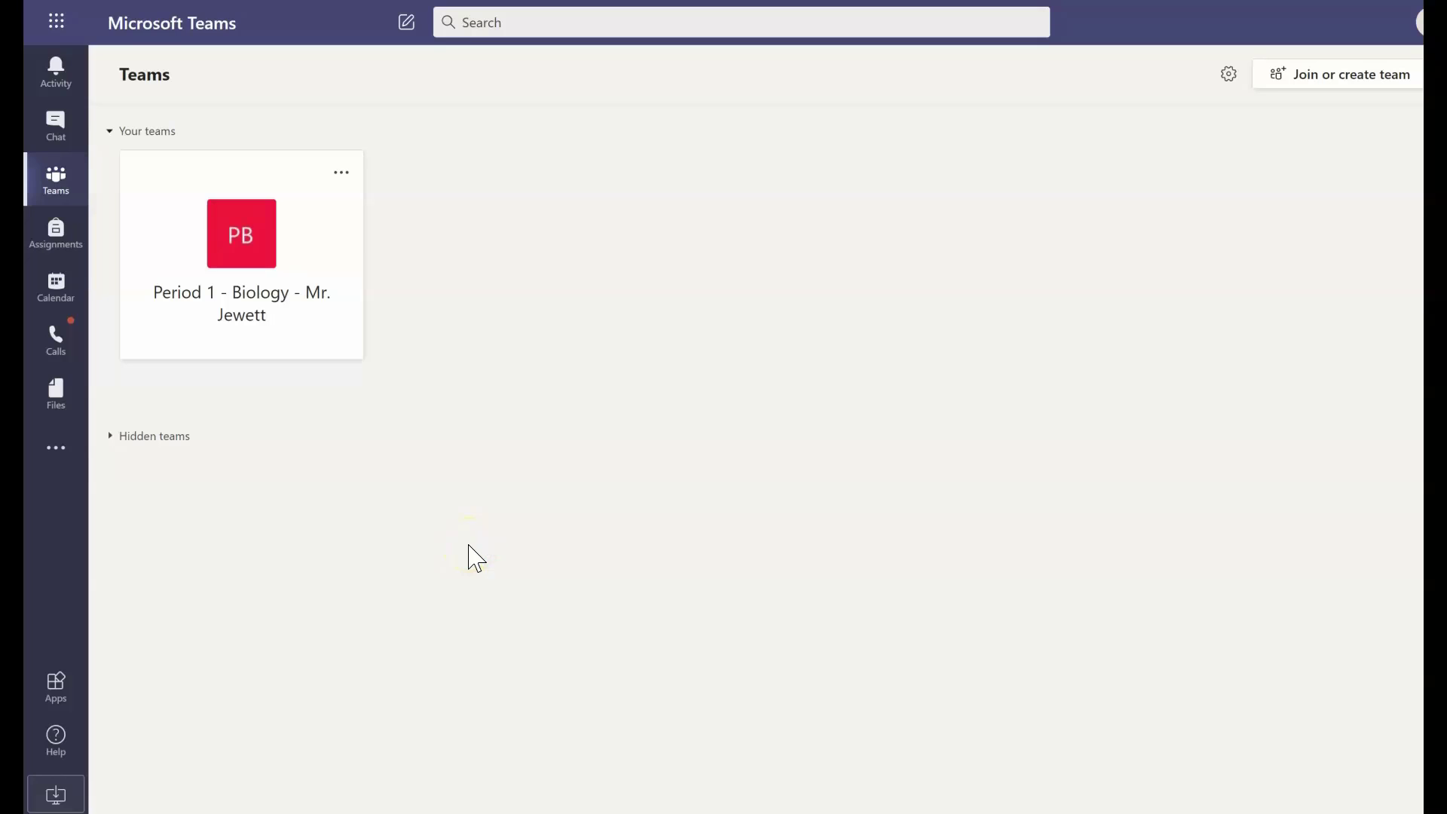
# Step: In the student account, open the Practice page attached to the OneNote Practice assignment of the Period 1 - Biology class
pyautogui.click(252, 265)
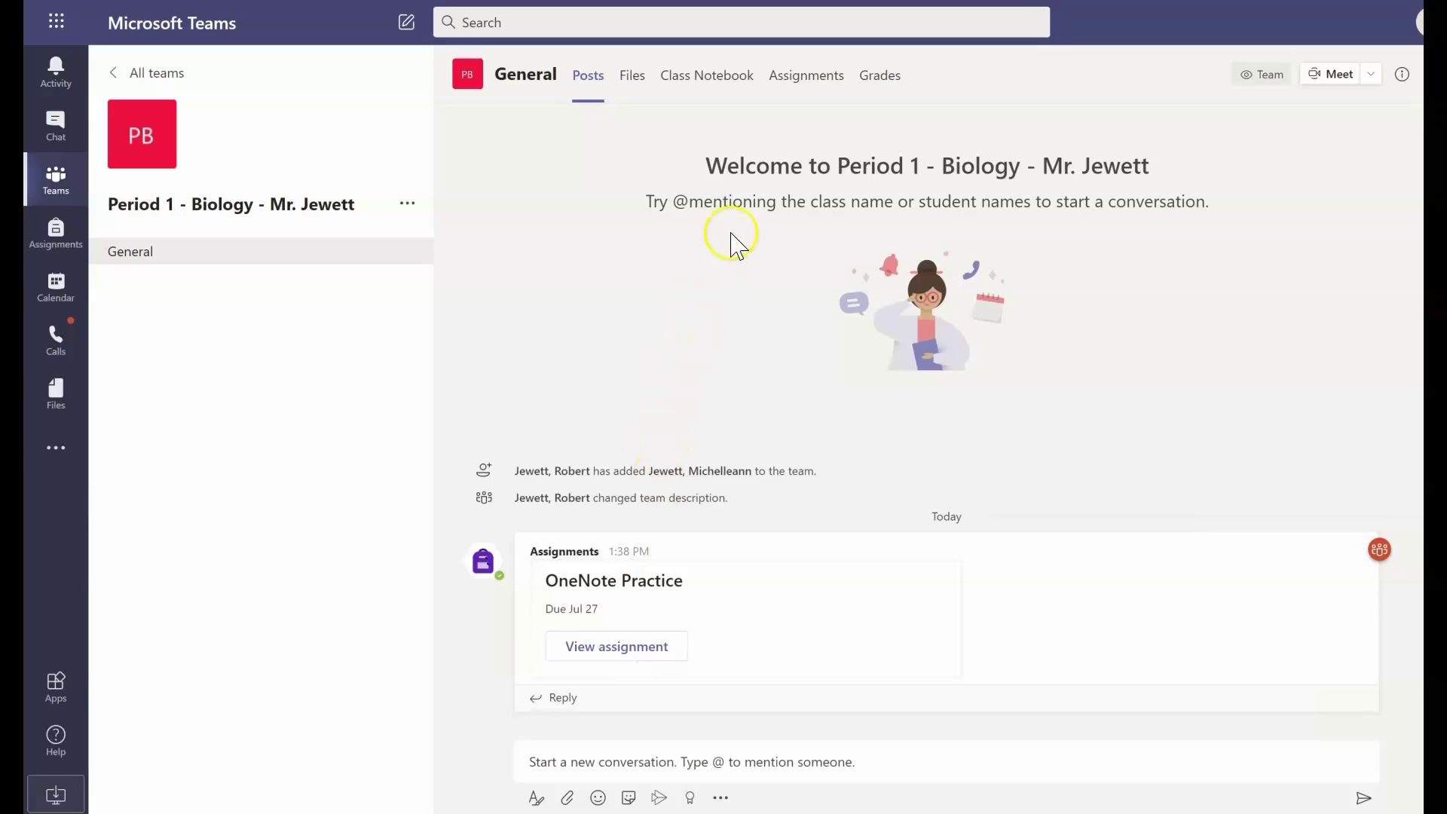
pyautogui.click(806, 89)
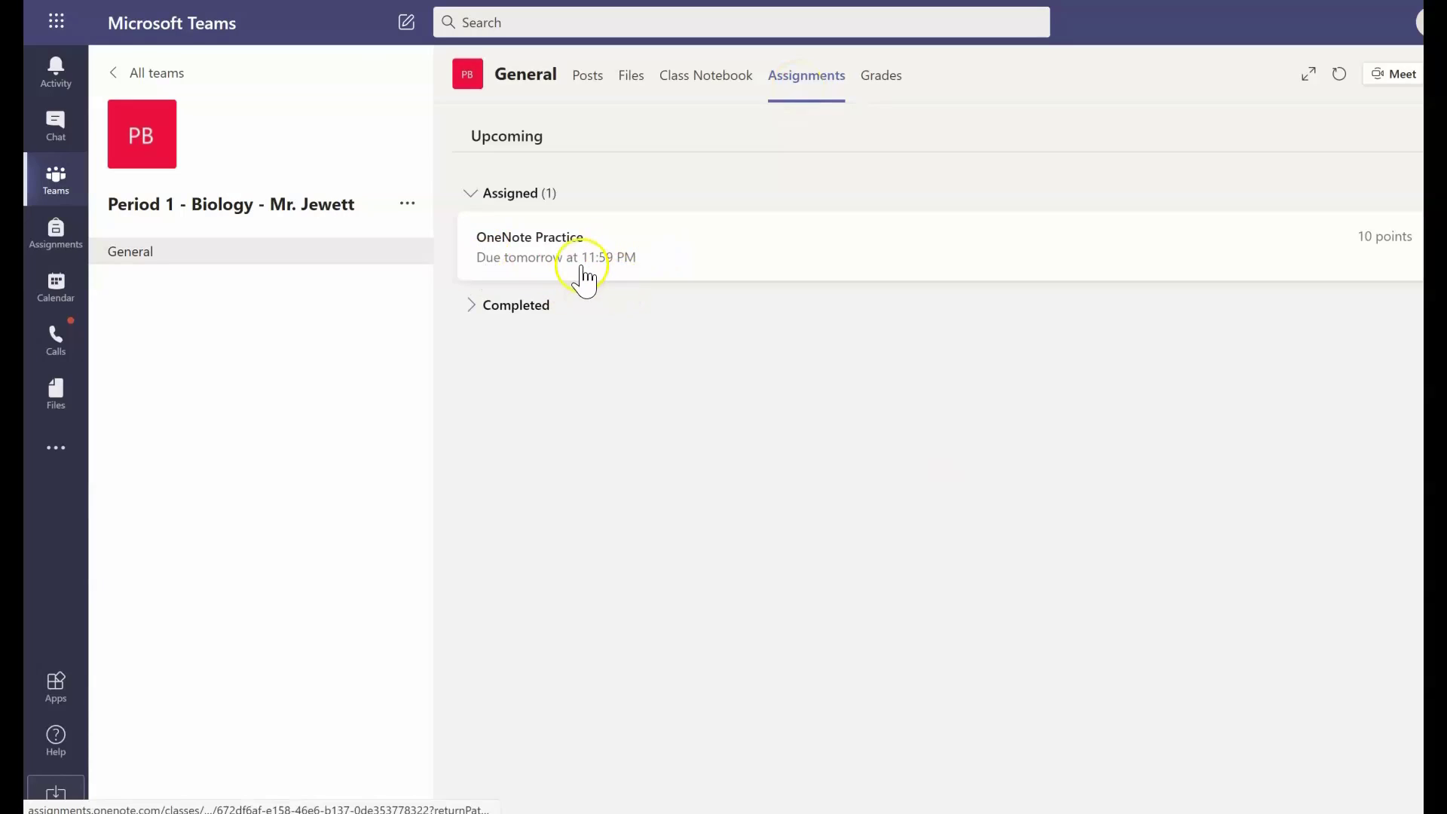
pyautogui.click(583, 270)
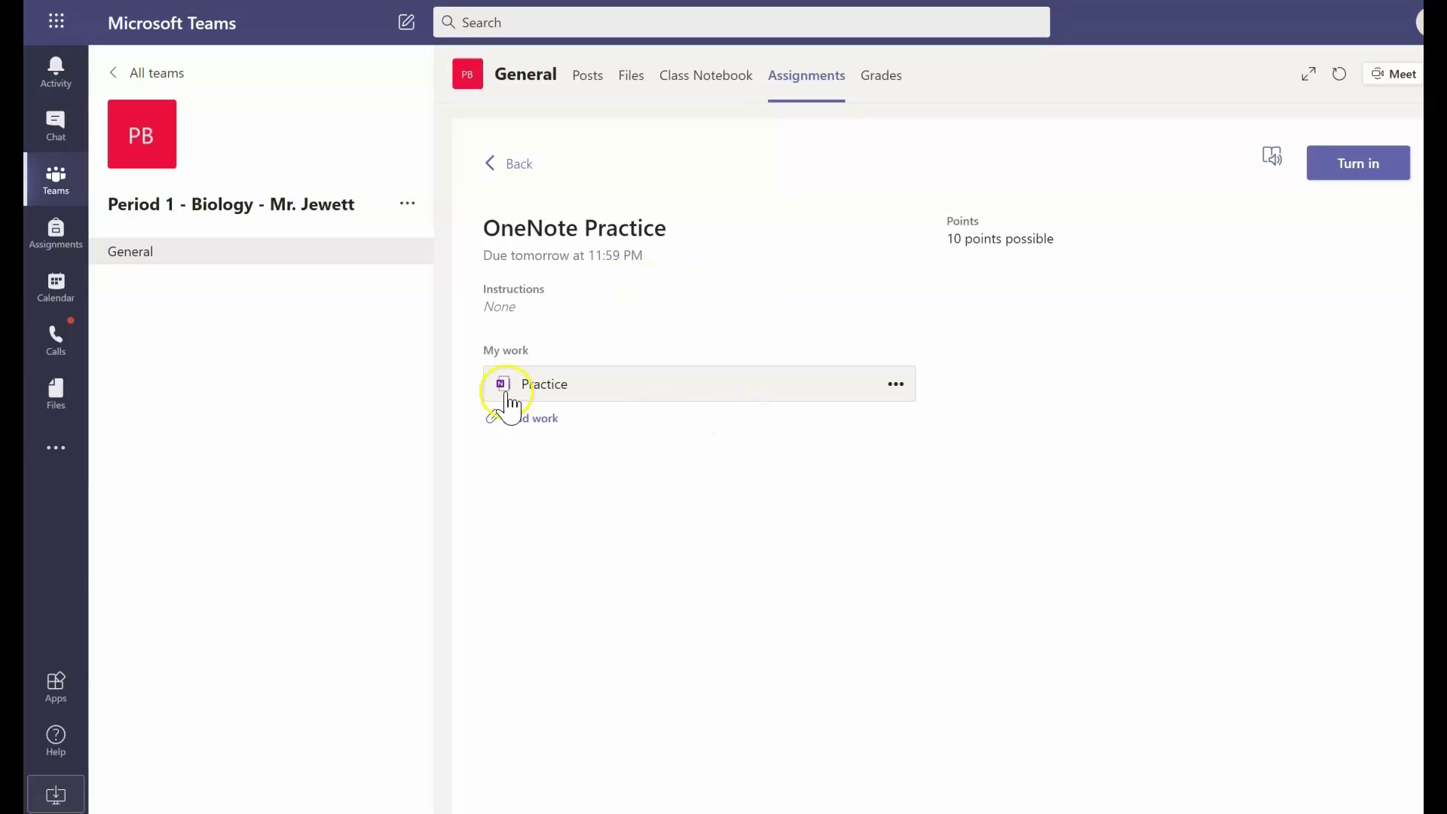
pyautogui.click(559, 398)
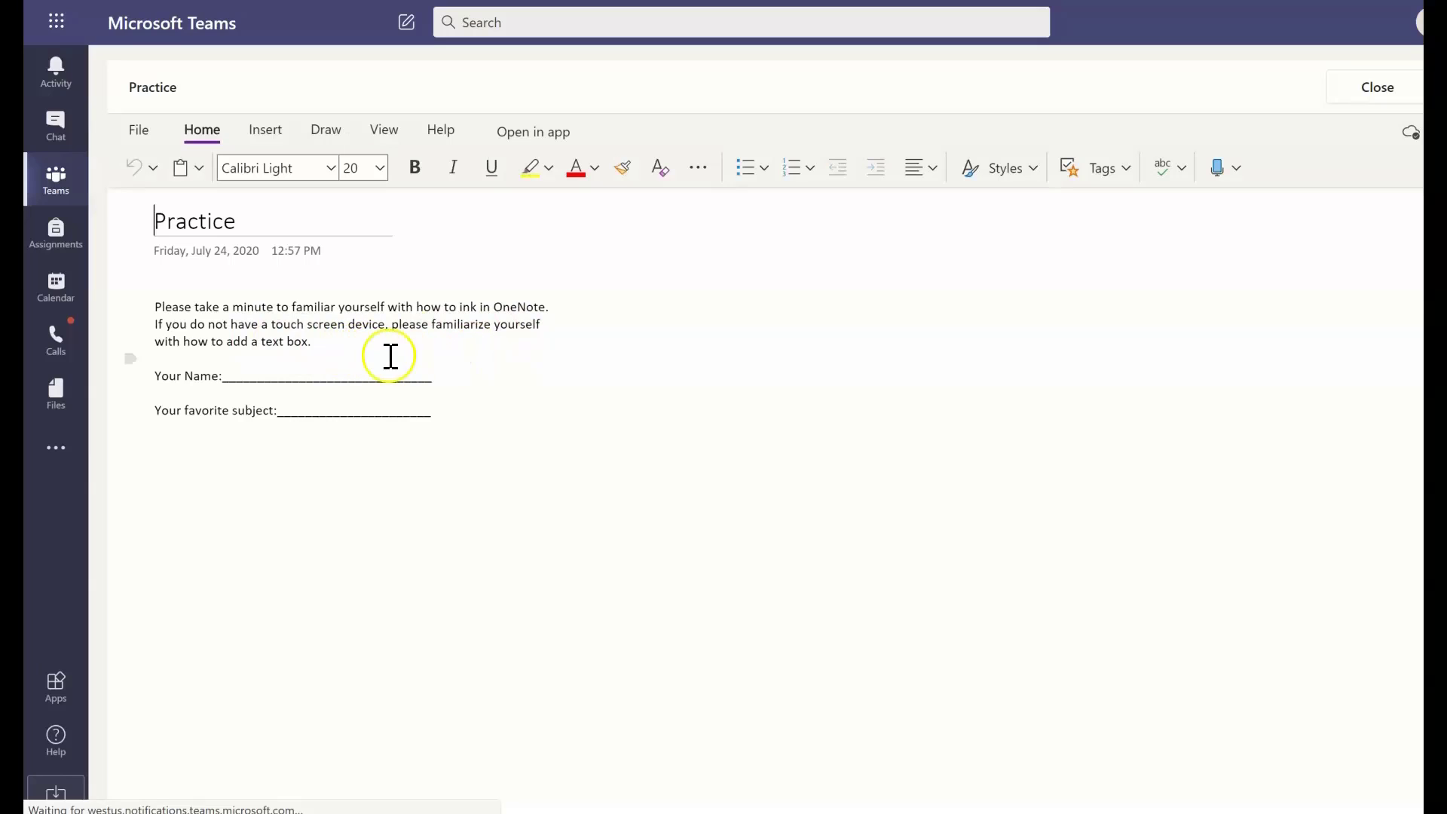
# Step: Fill in the student's first name on the "Your Name" line and turn in the assignment
pyautogui.click(239, 369)
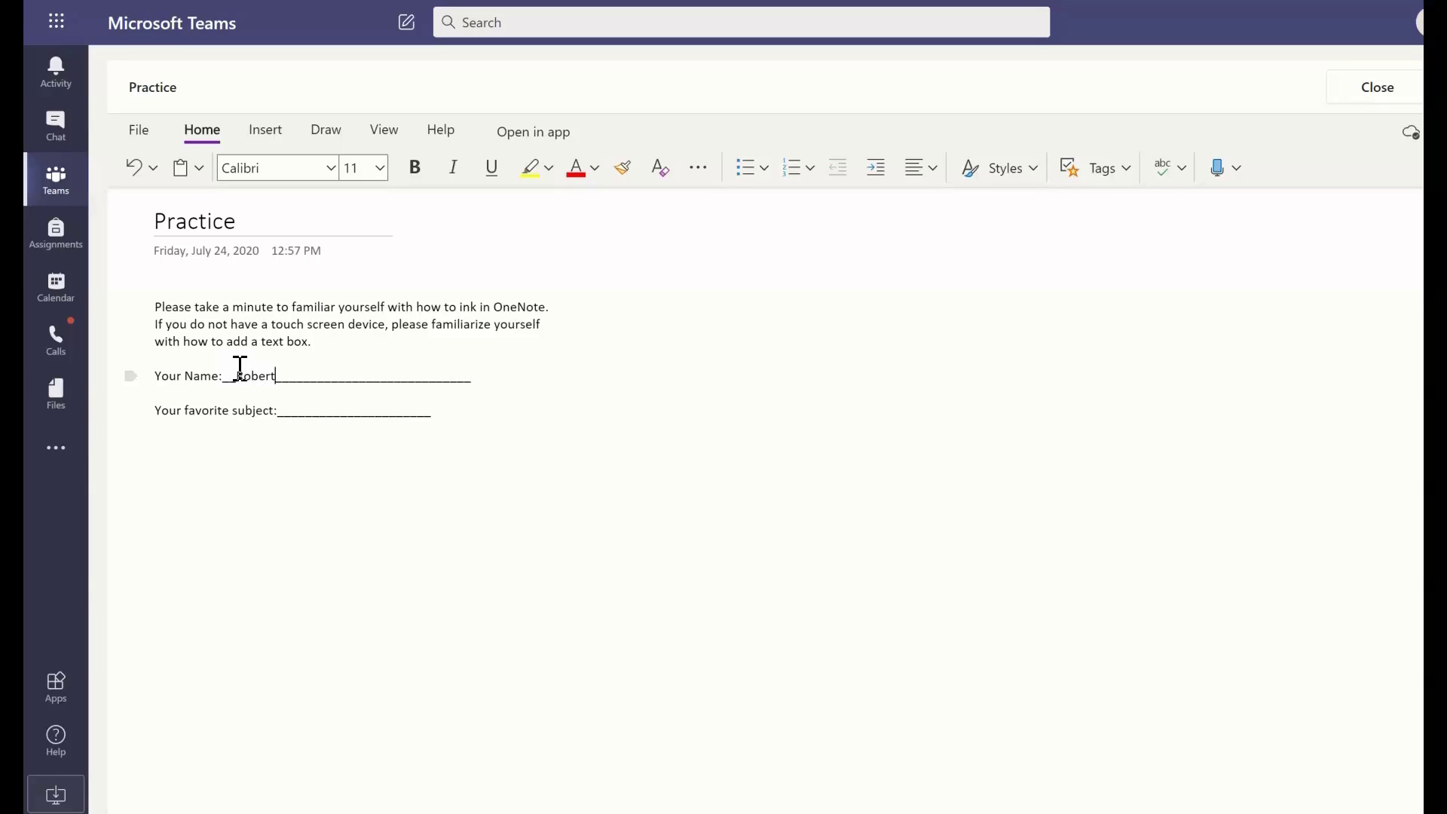
pyautogui.click(317, 411)
pyautogui.click(1384, 96)
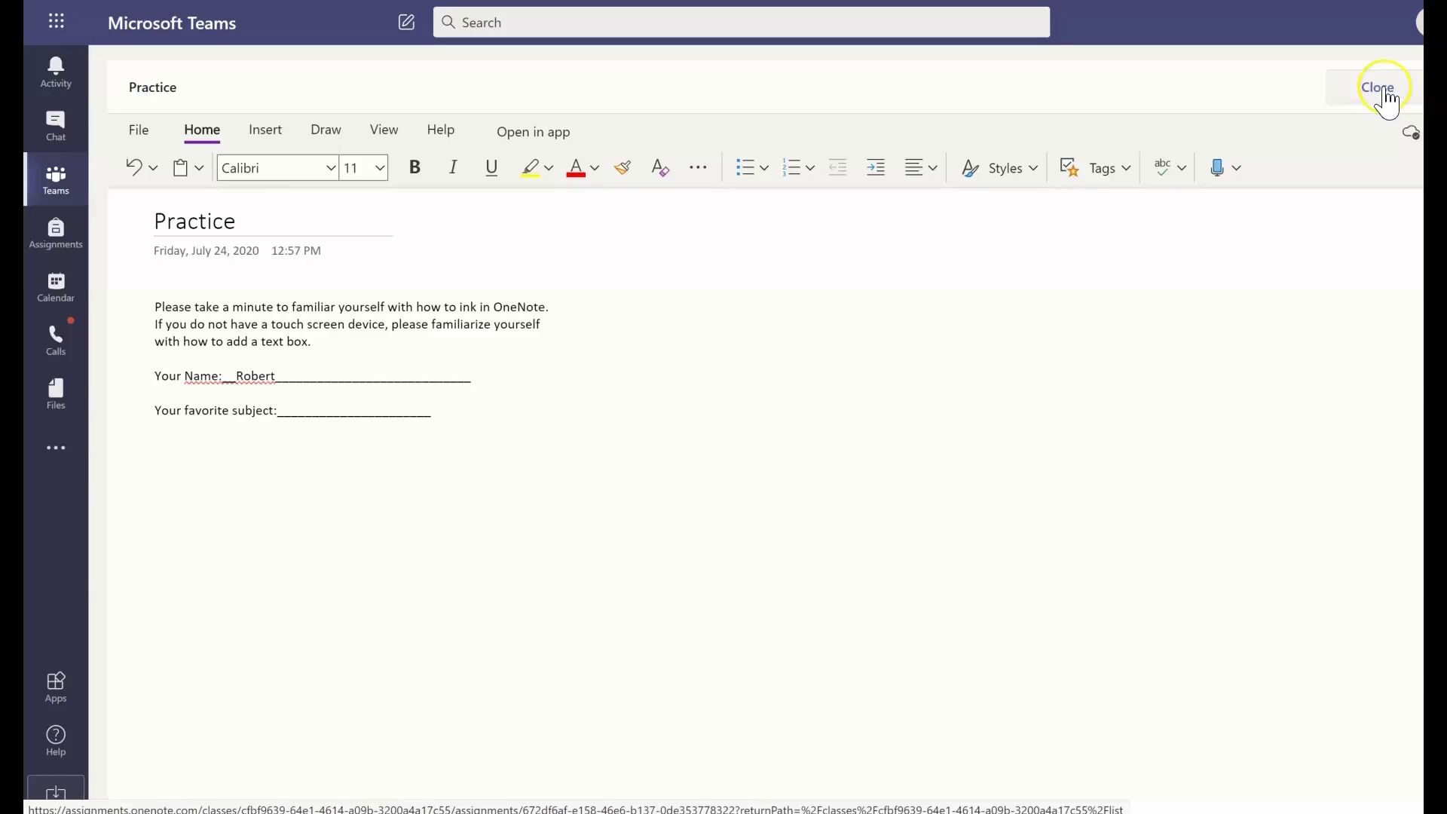
pyautogui.click(1385, 96)
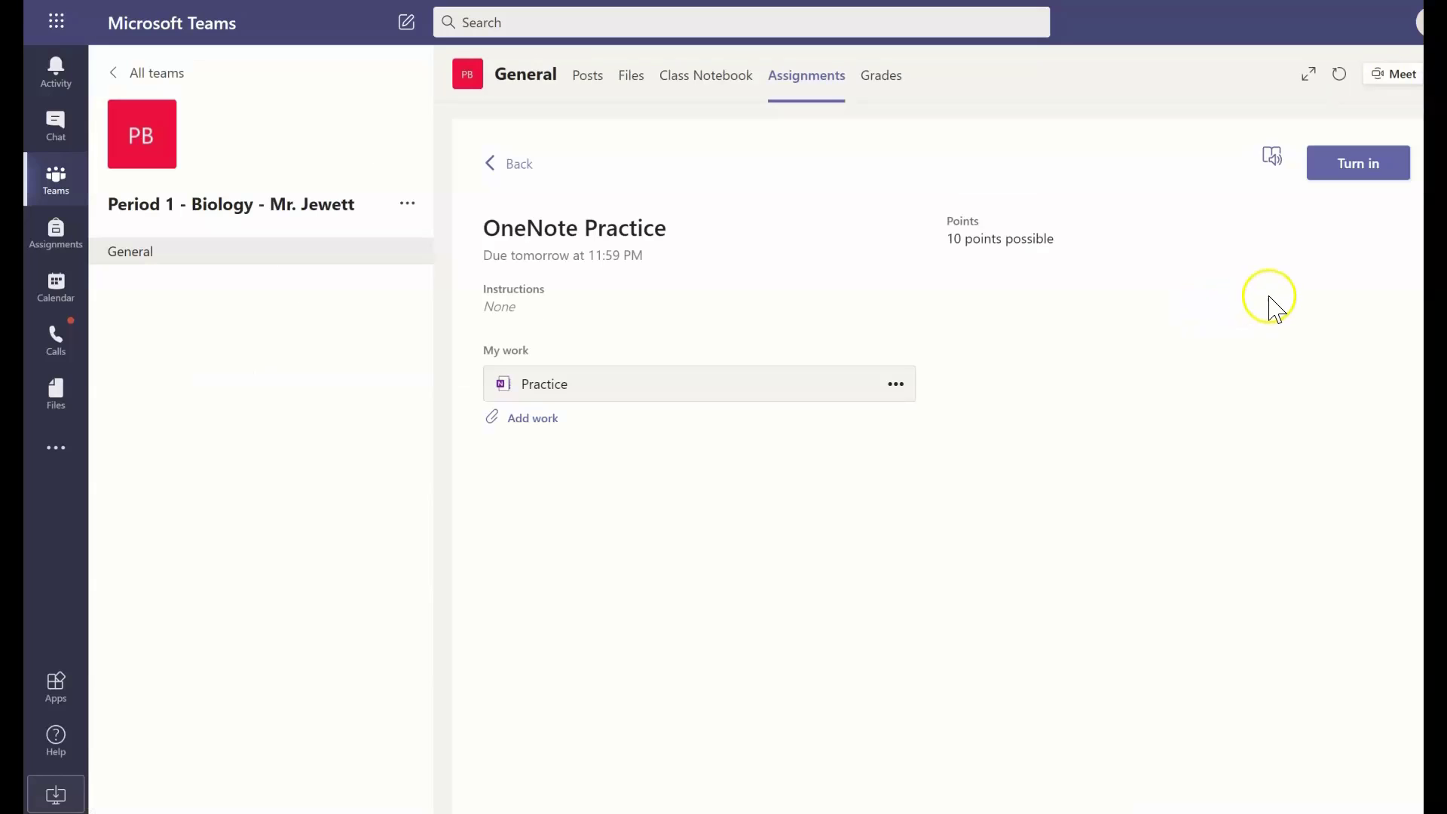
pyautogui.click(1367, 175)
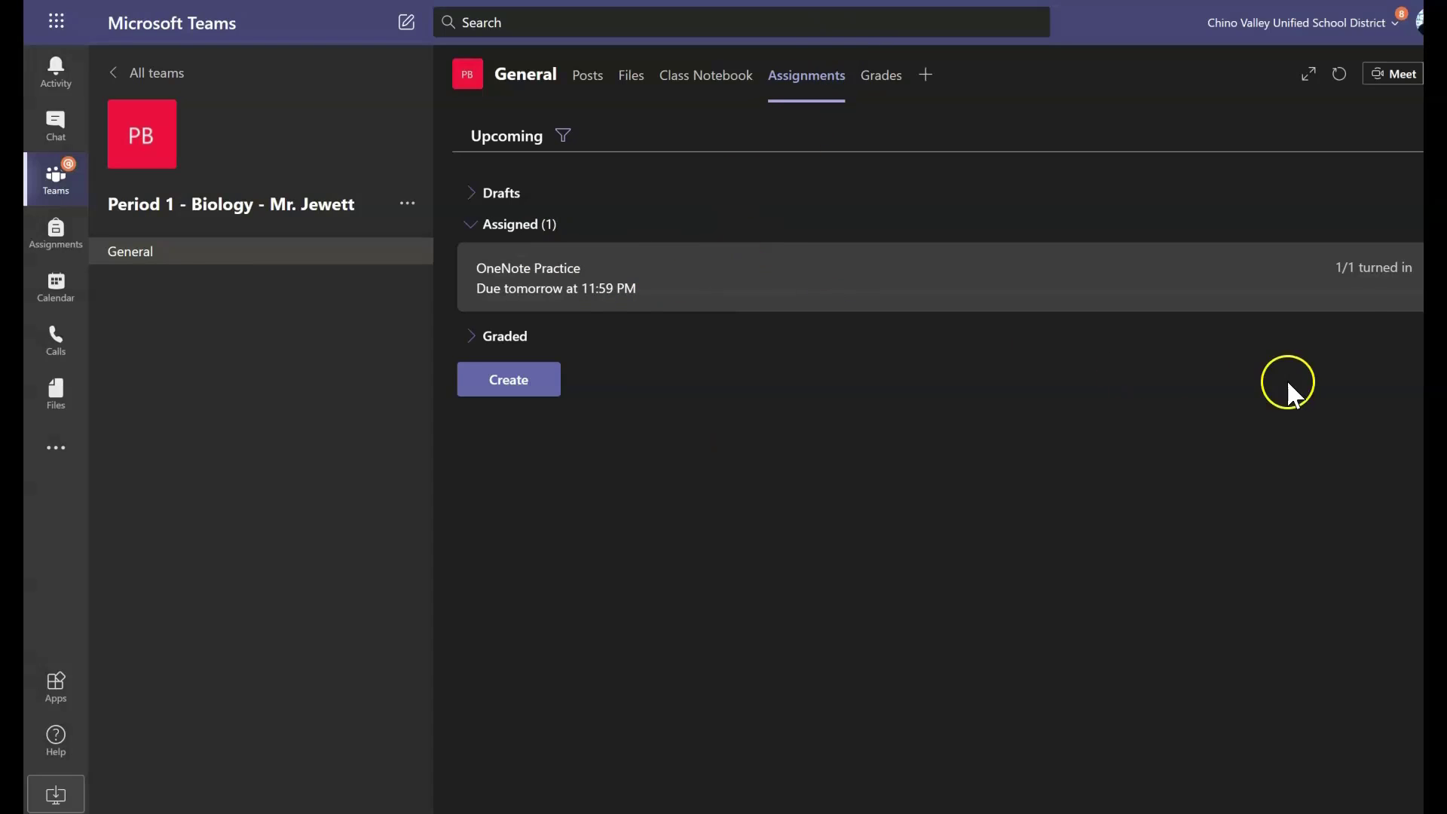
# Step: In the teacher account, open the student's turned-in OneNote Practice work and enter the feedback "Great Job"
pyautogui.click(1384, 279)
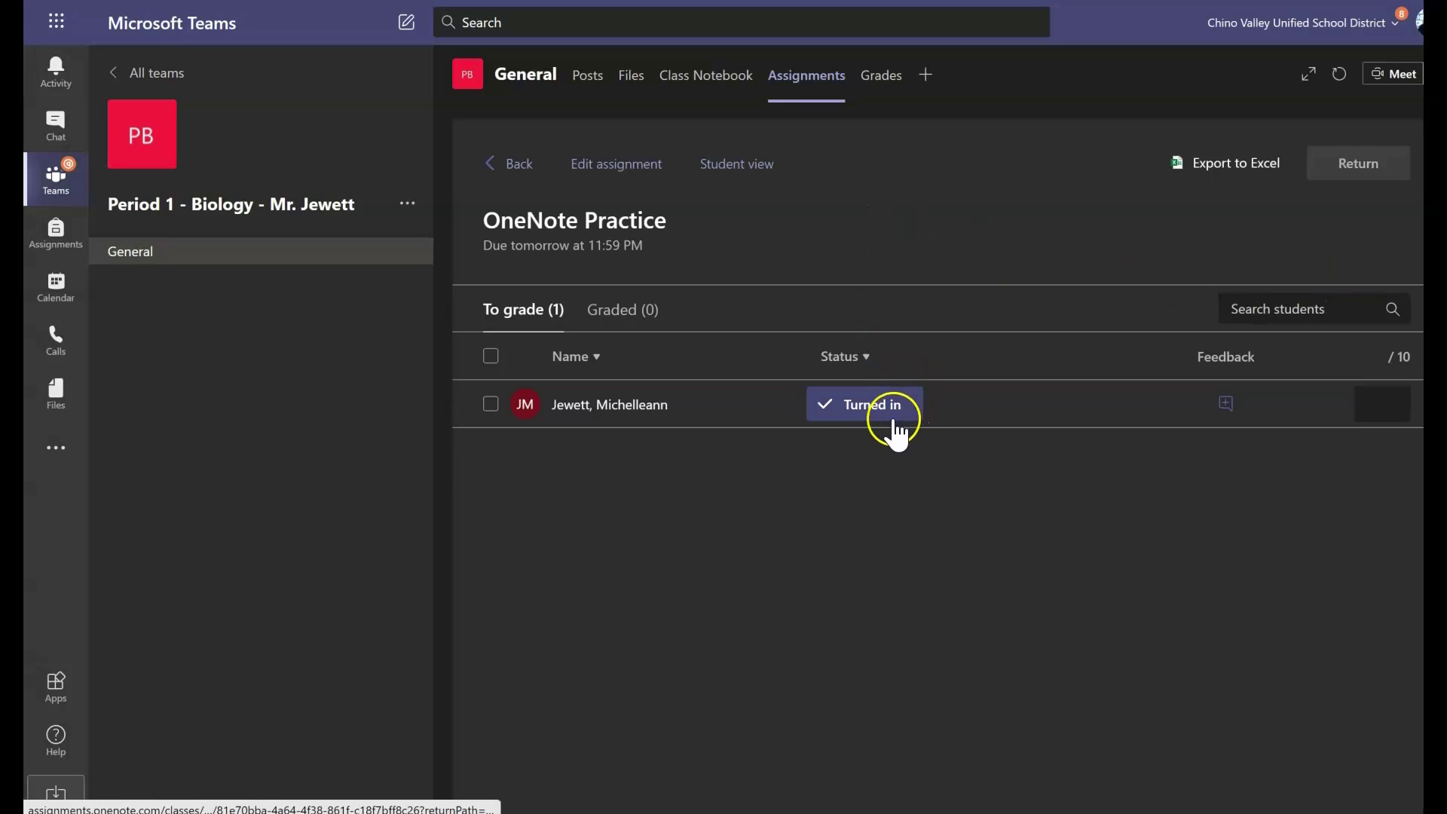
pyautogui.click(626, 407)
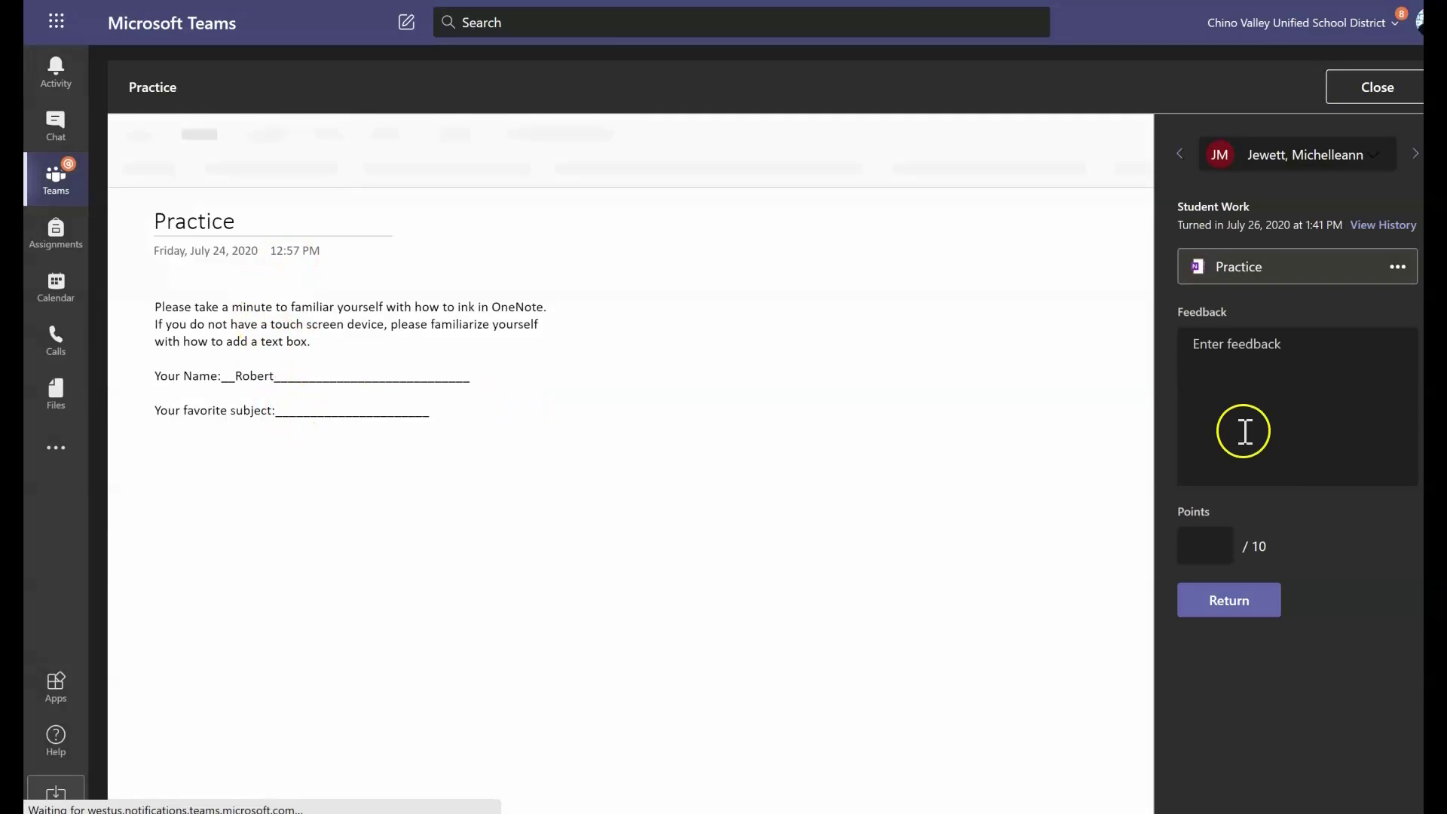
pyautogui.click(1211, 377)
pyautogui.write('Grea')
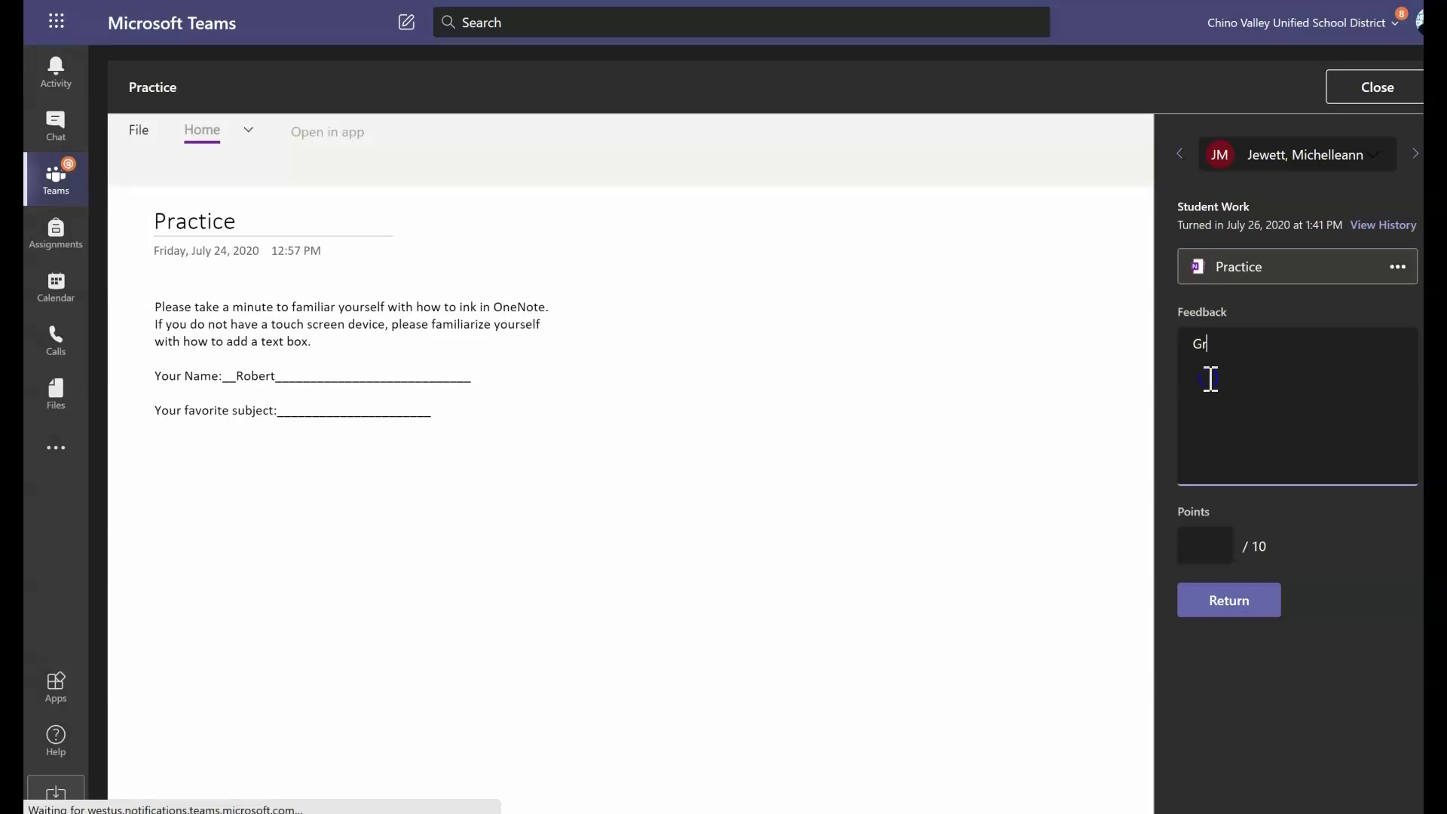
pyautogui.write('et')
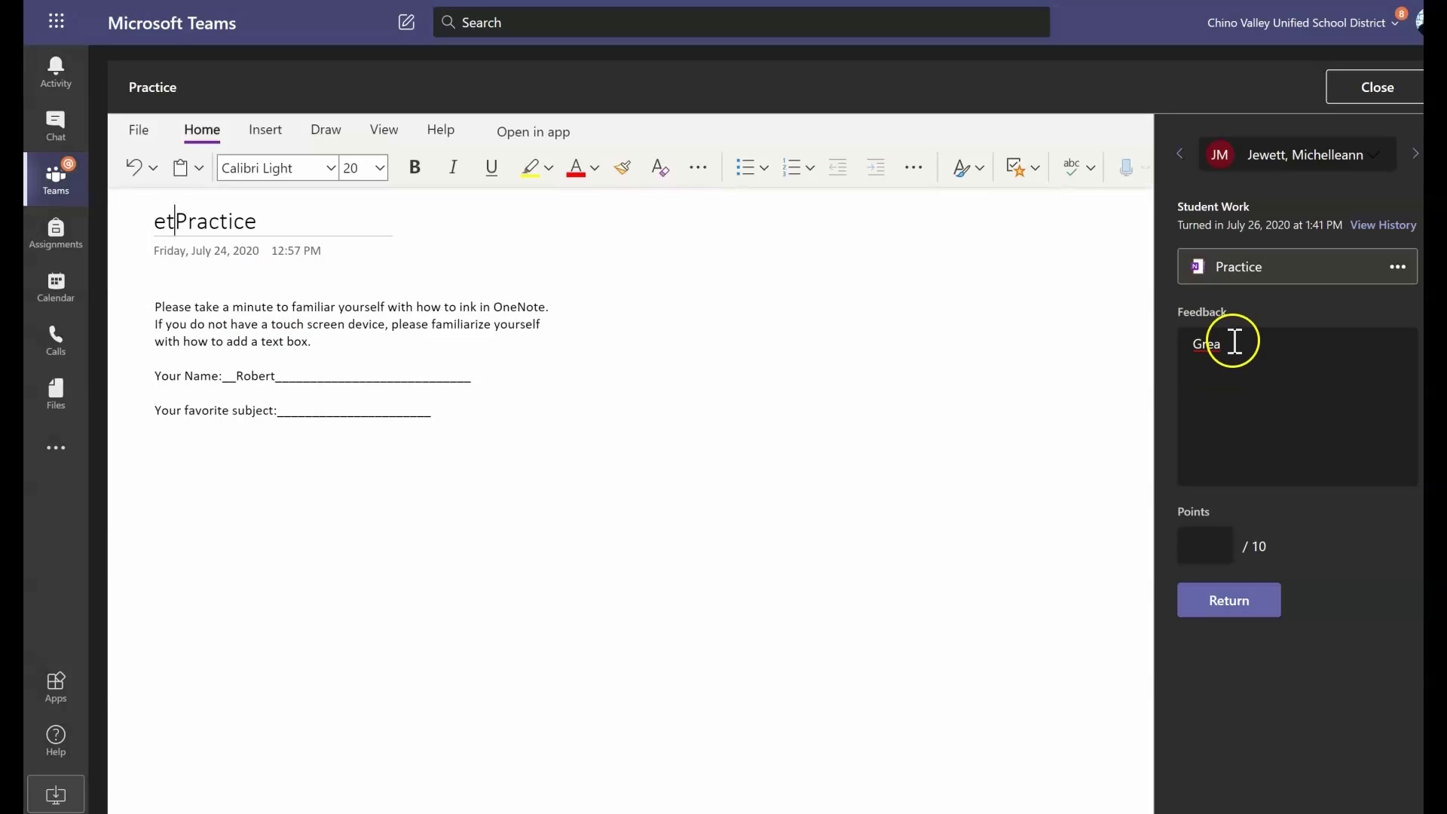
pyautogui.click(1234, 341)
pyautogui.write('t')
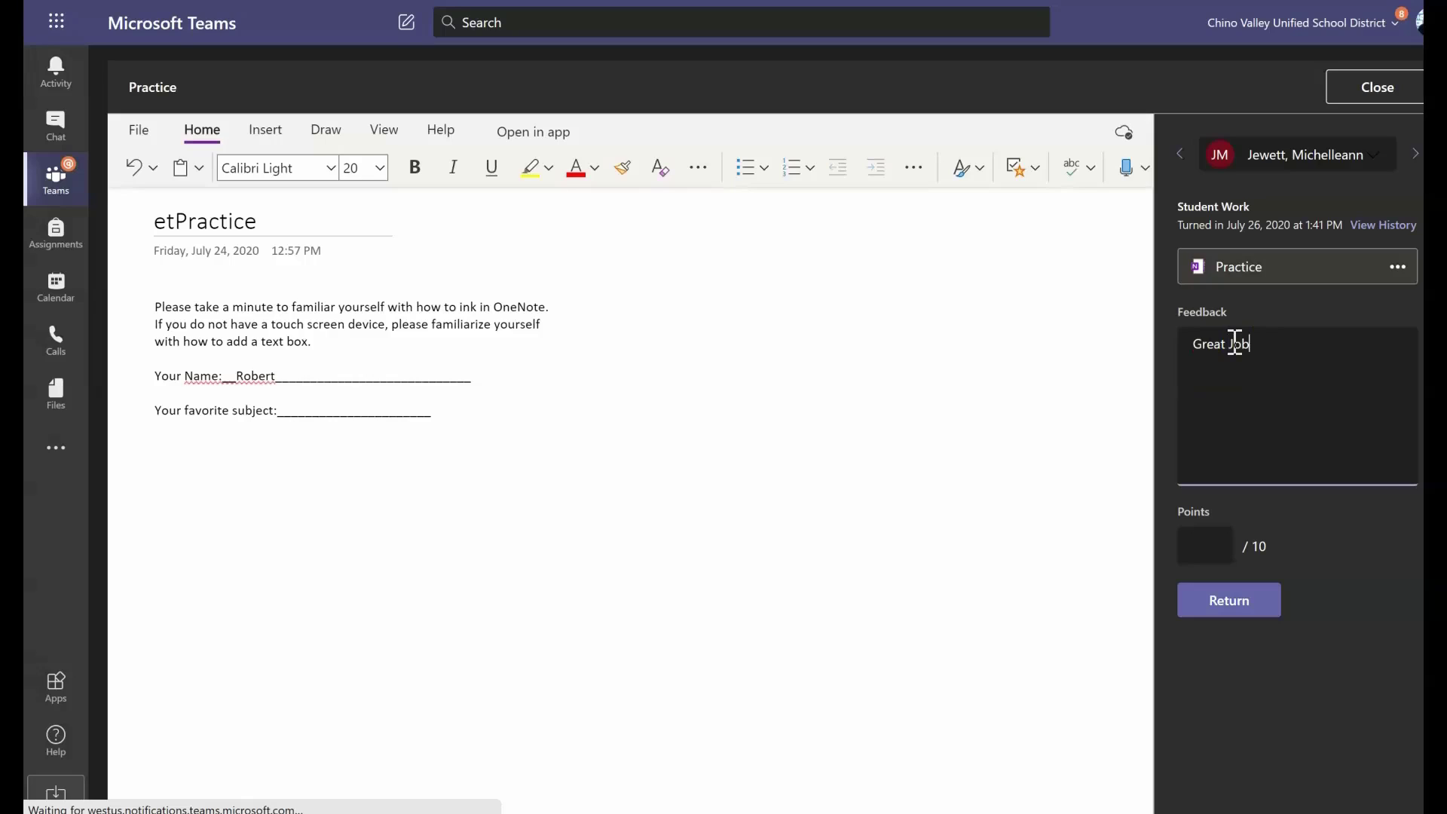
# Step: Finish the feedback "Great Job", give the student's Practice work 10 of 10 points and return it
pyautogui.write(' Job')
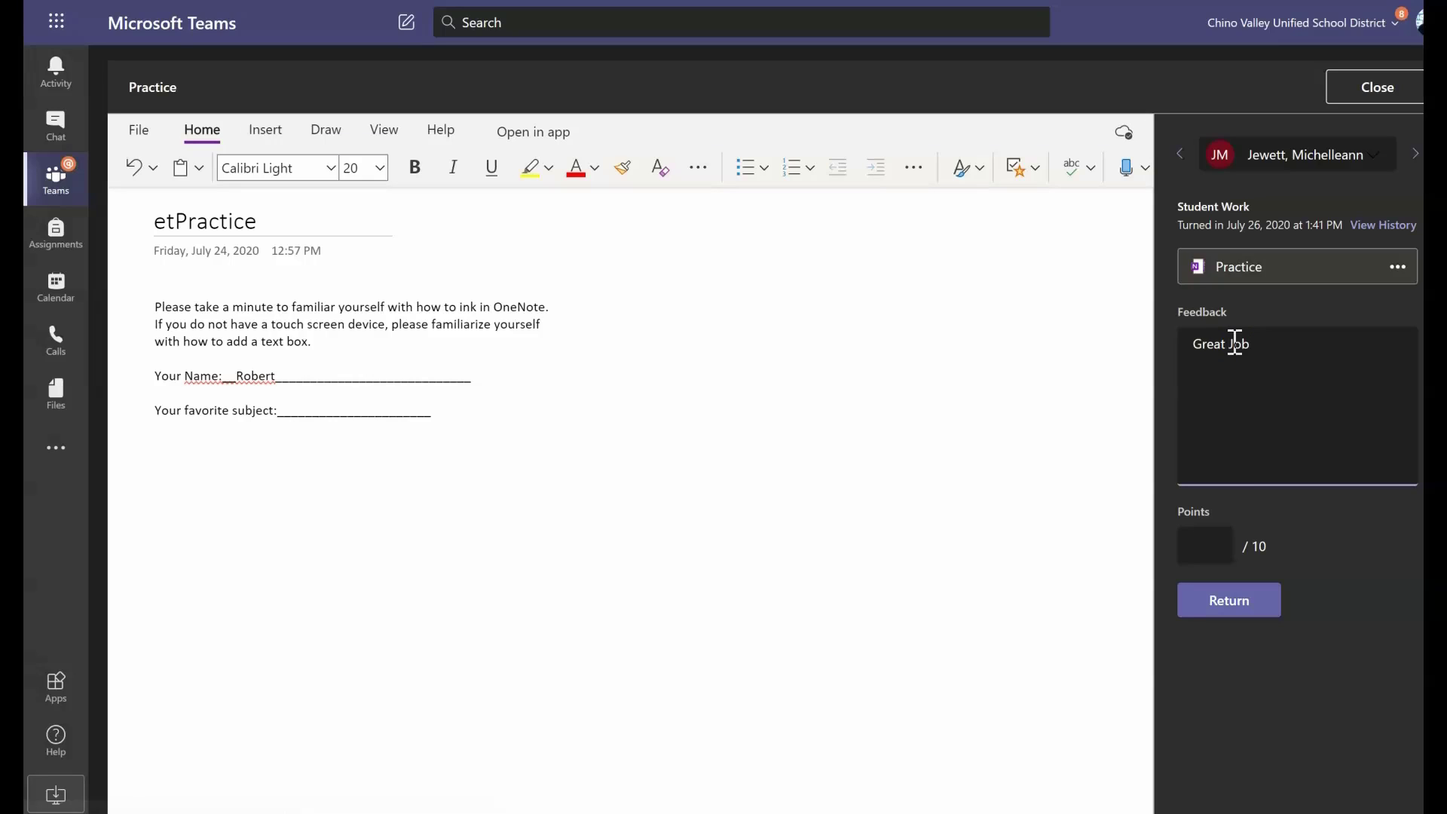
pyautogui.click(1215, 536)
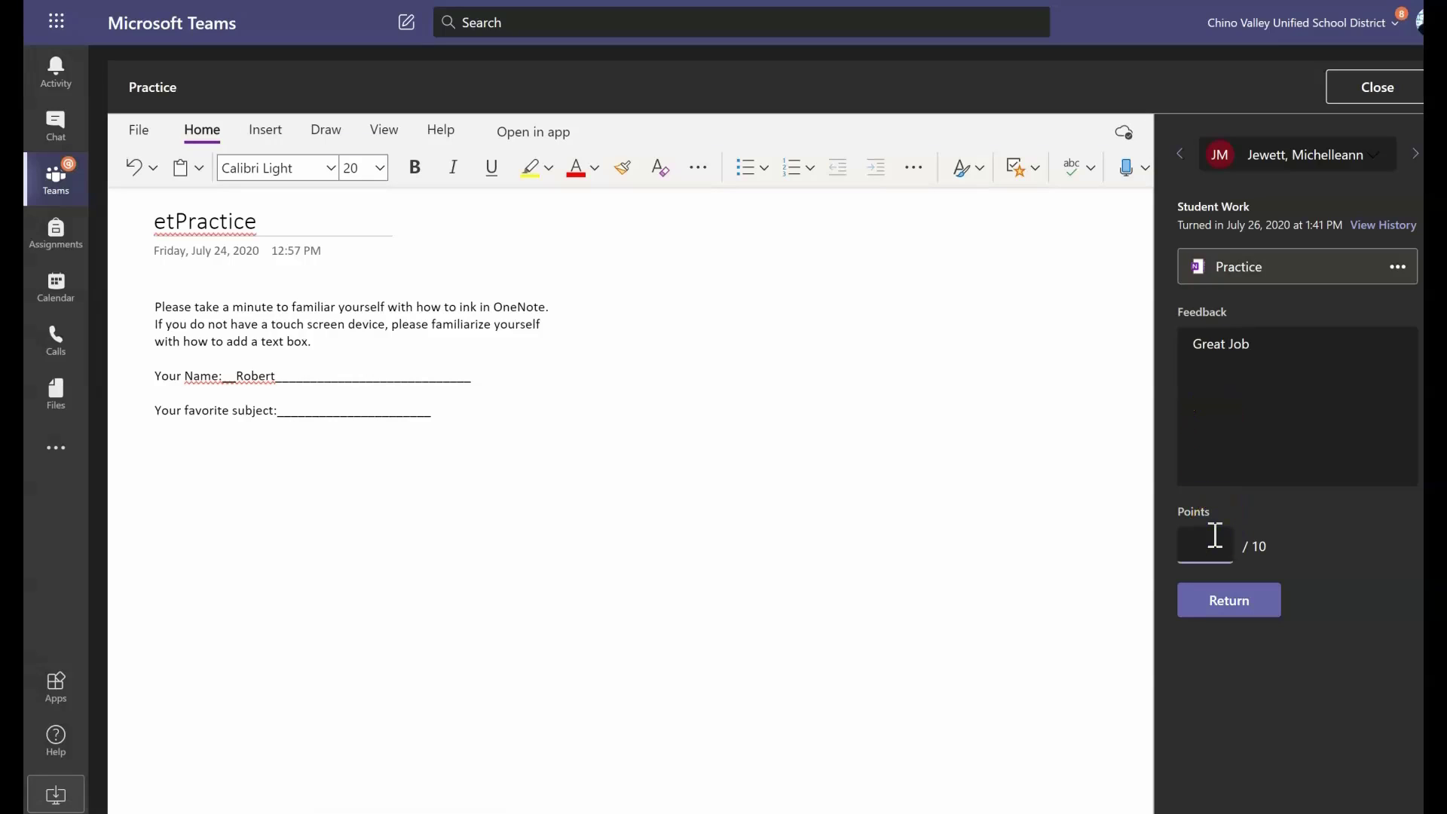
pyautogui.click(1216, 535)
pyautogui.click(1239, 612)
pyautogui.click(1414, 151)
pyautogui.click(1236, 594)
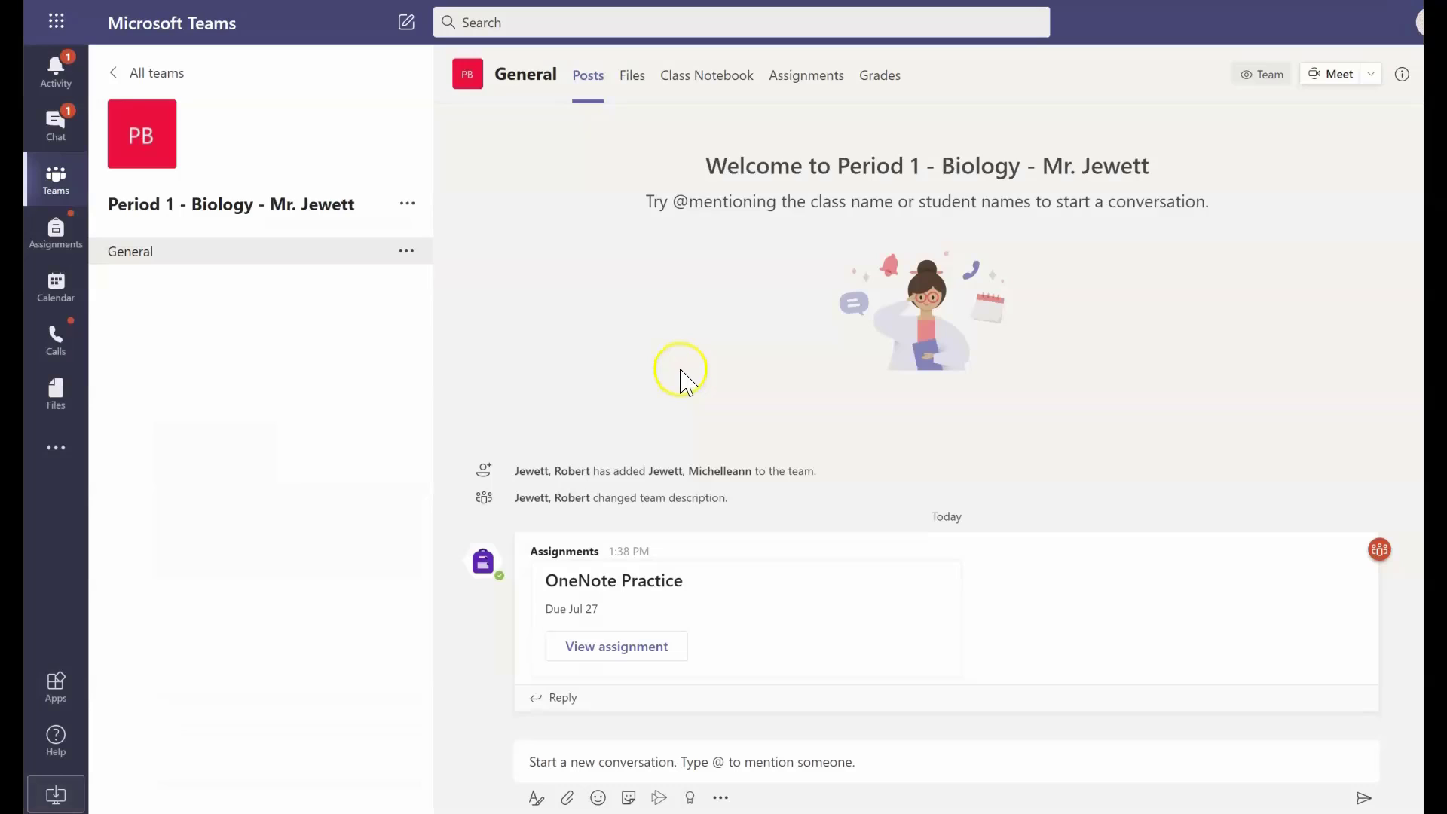
# Step: In the student account, open the completed OneNote Practice assignment of Period 1 - Biology to check the feedback and points
pyautogui.click(806, 74)
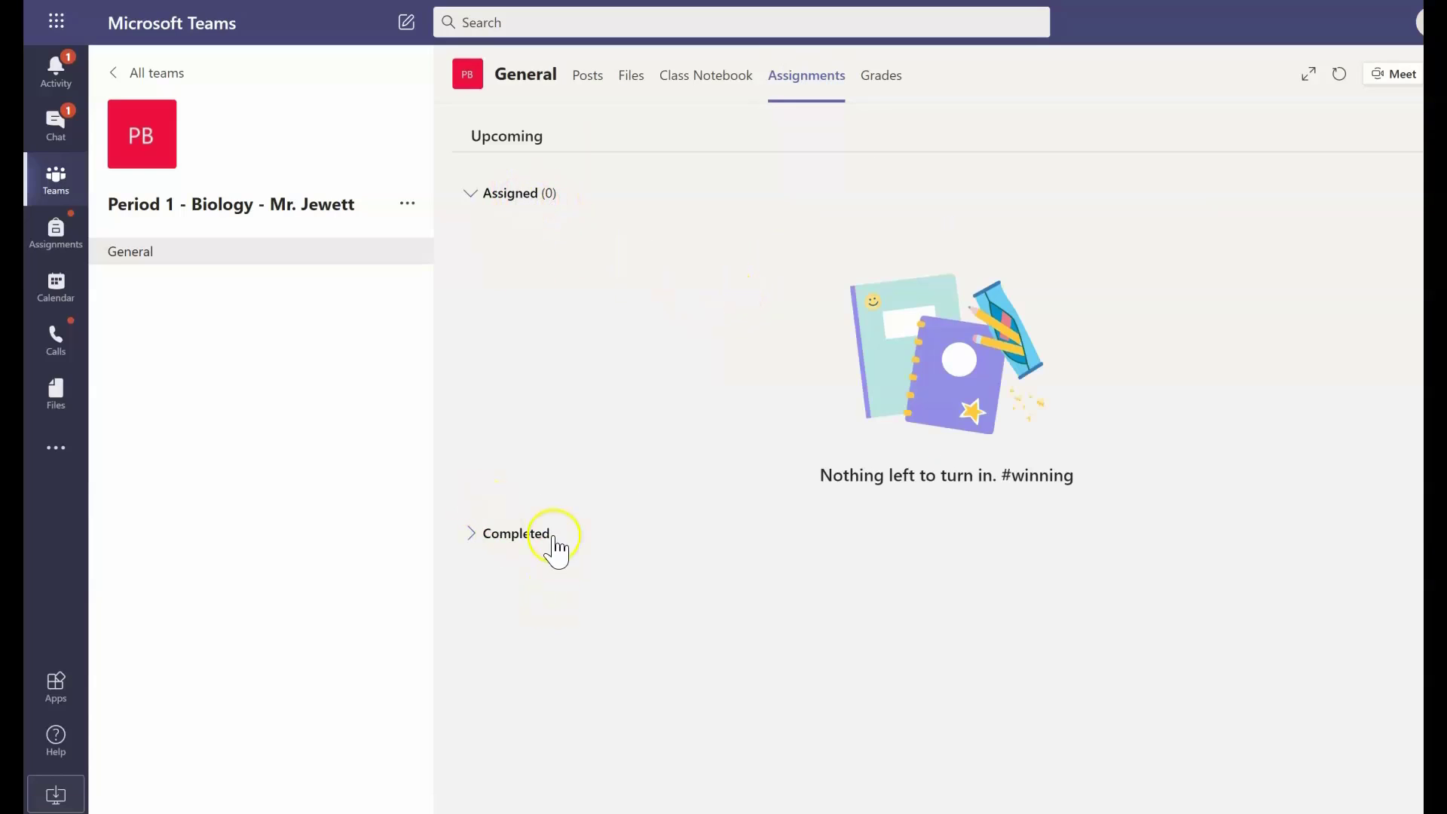
pyautogui.click(519, 534)
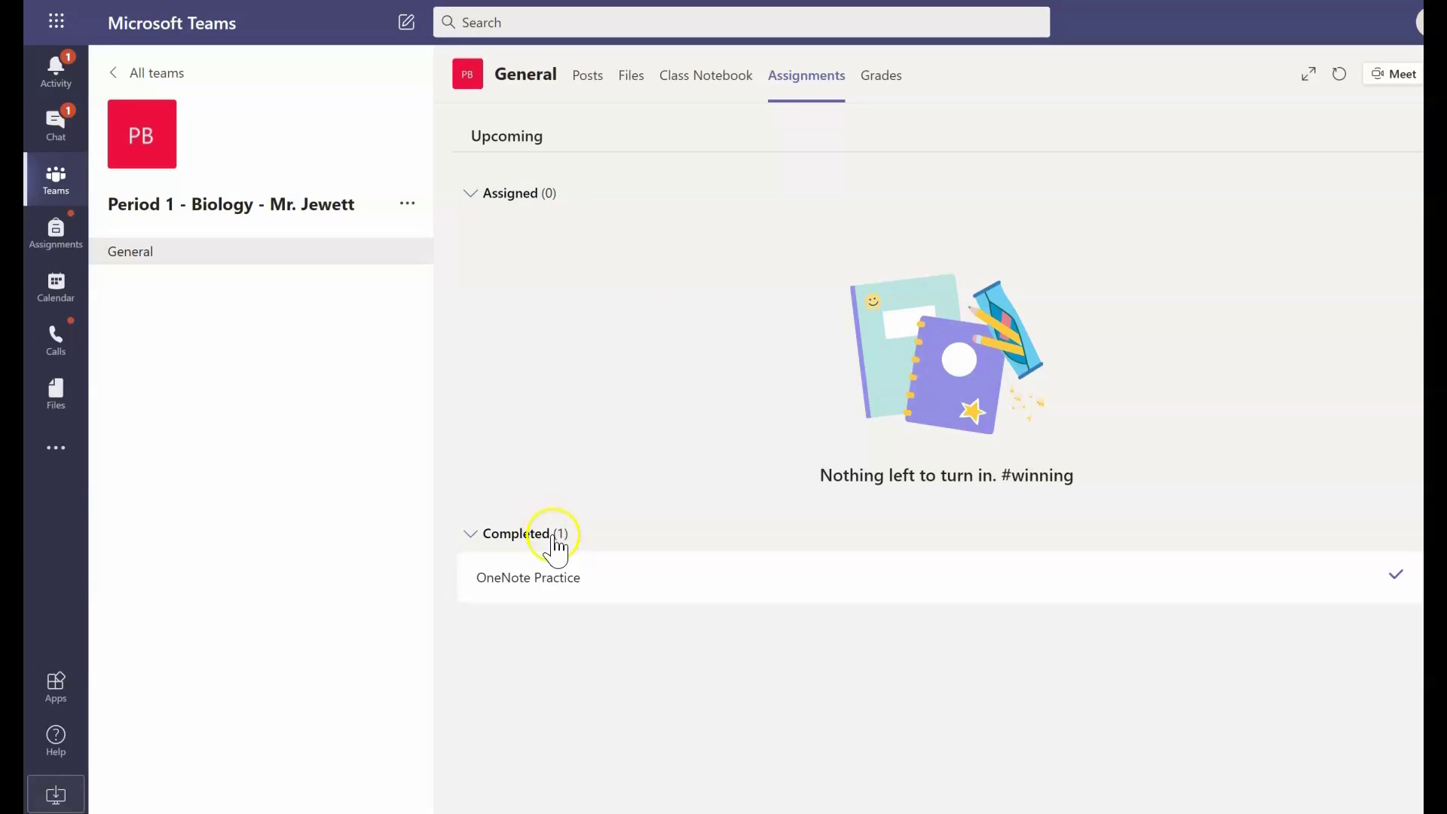
pyautogui.click(1379, 597)
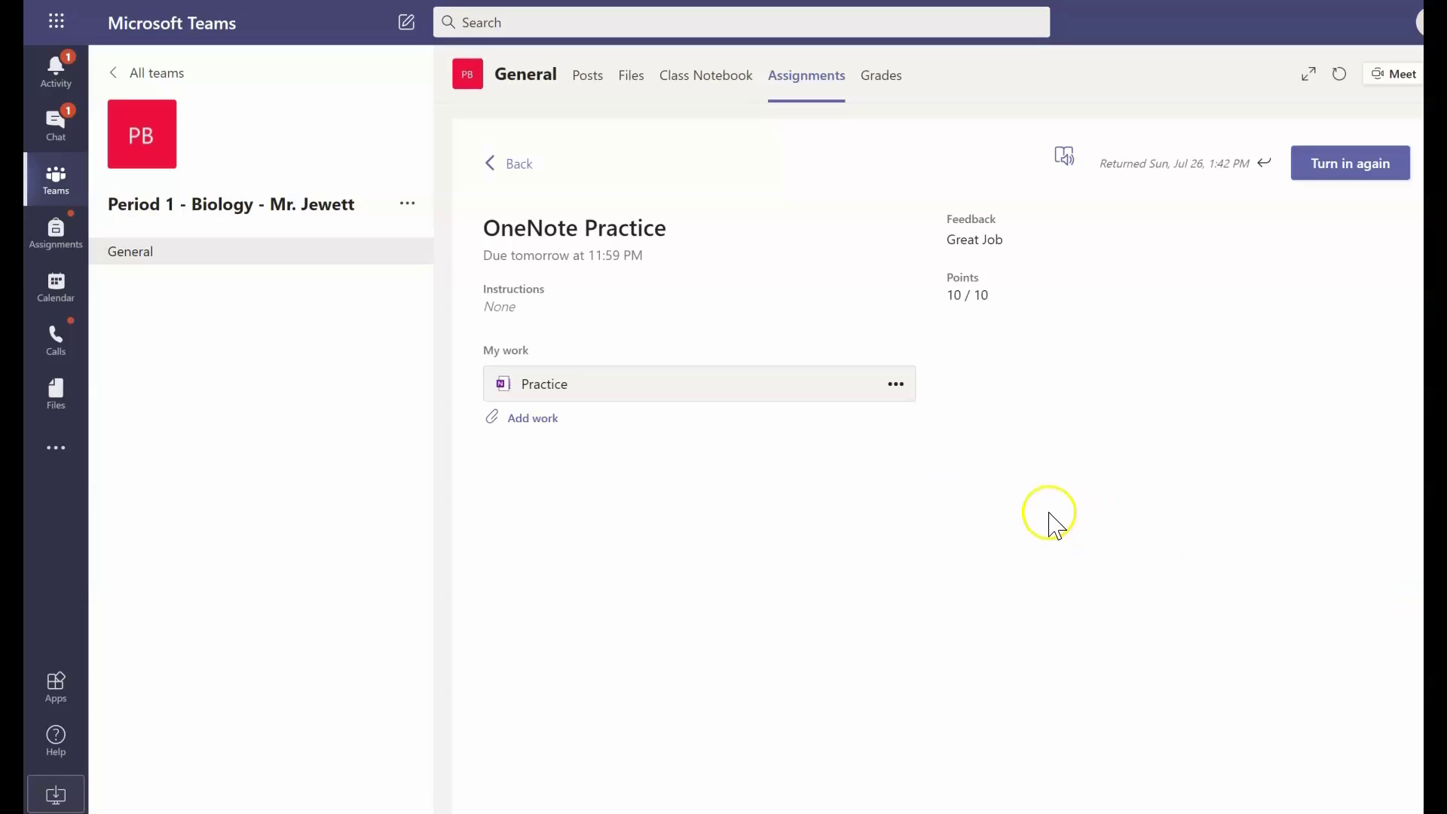